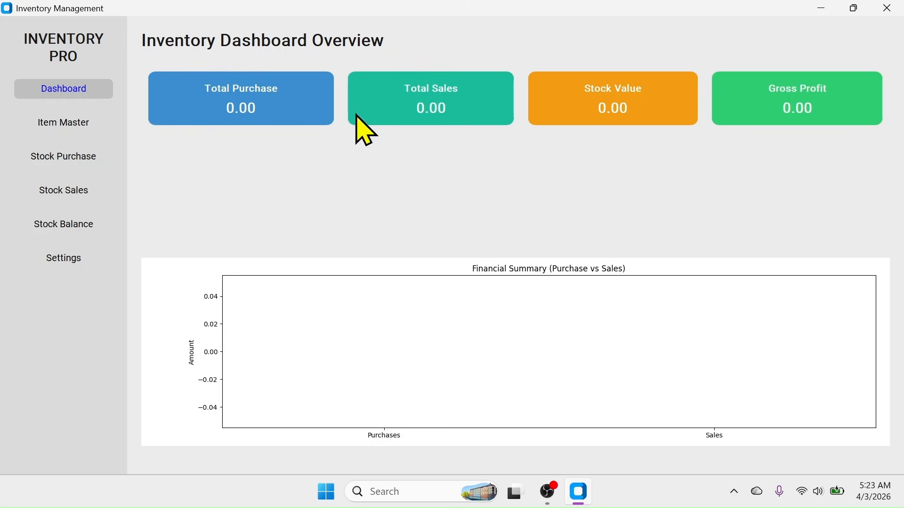
Close Inventory Management, relaunch it, and maximize its window.
{"action": "left_click", "coordinate": [888, 8]}
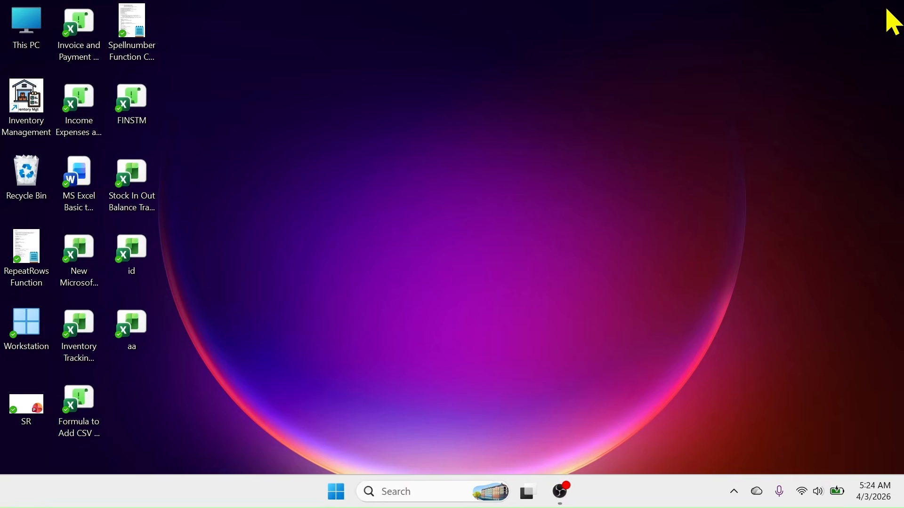
{"action": "left_click", "coordinate": [347, 491]}
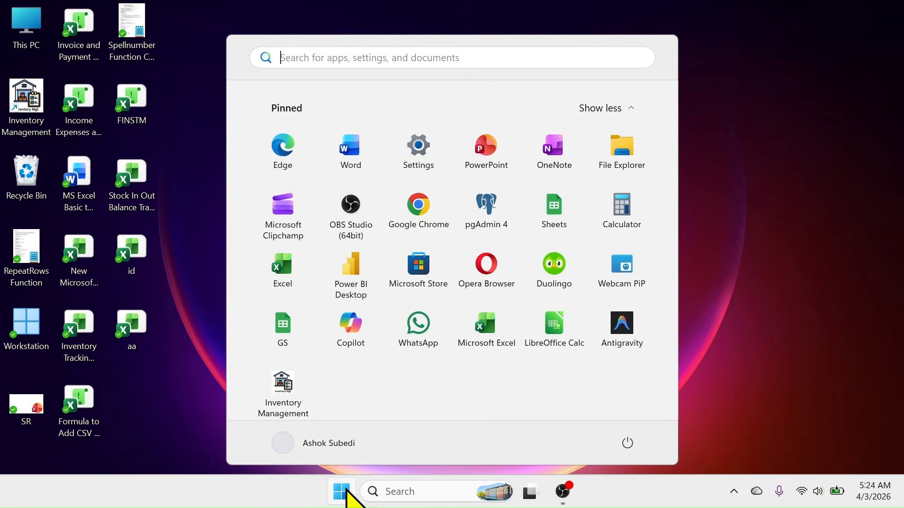
{"action": "left_click", "coordinate": [292, 391]}
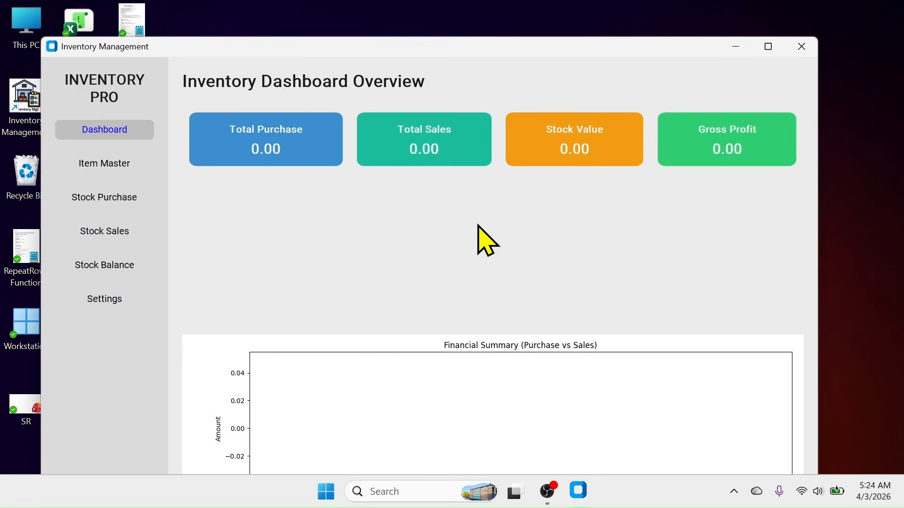
{"action": "left_click", "coordinate": [768, 47]}
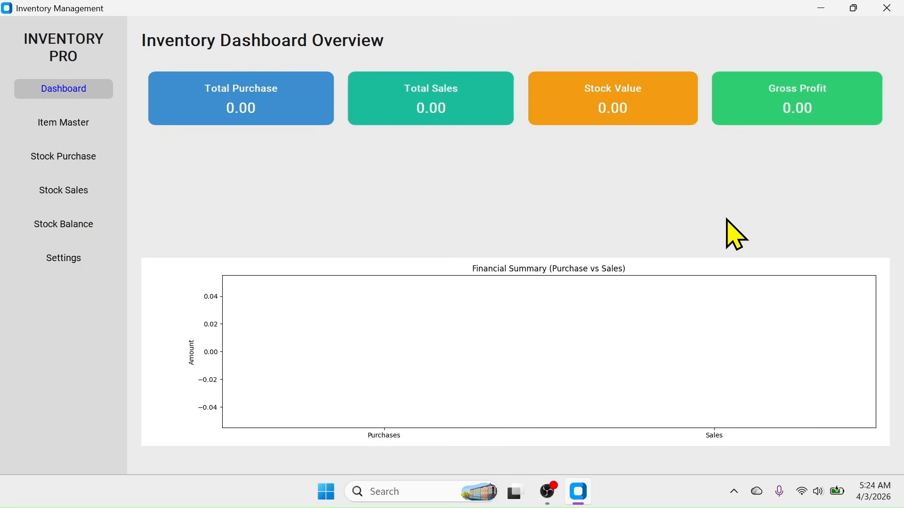
Add item I001 Laptop to the item master with UOM Pc, PPPU 550, SPPU 600 and minimum stock 12.
{"action": "left_click", "coordinate": [64, 124]}
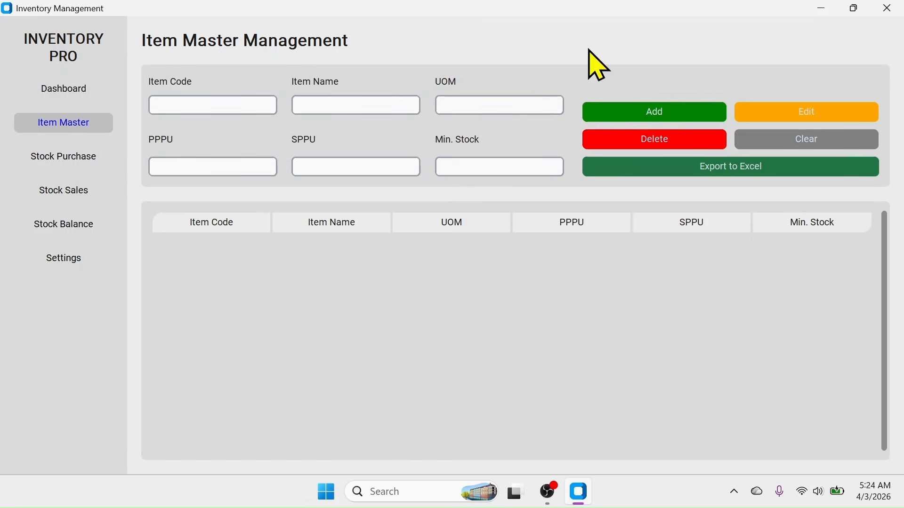
{"action": "left_click", "coordinate": [200, 105]}
{"action": "left_click", "coordinate": [355, 104]}
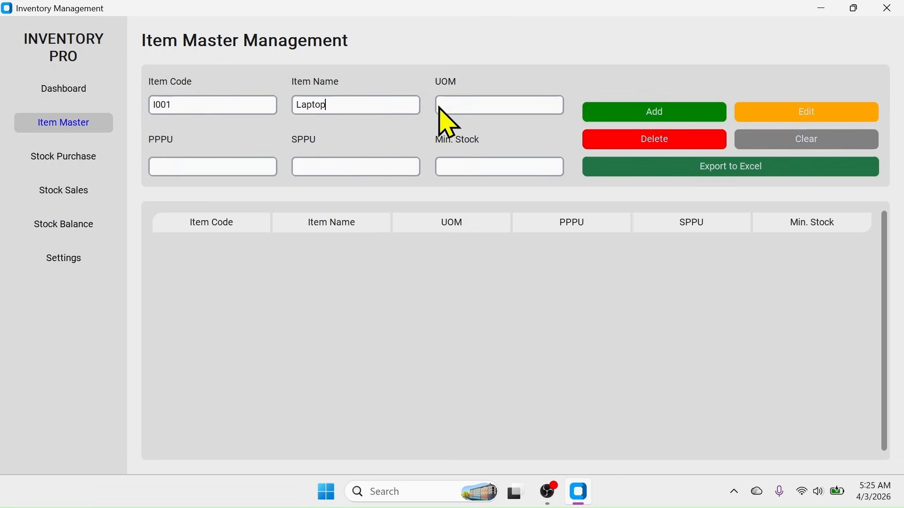
{"action": "left_click", "coordinate": [460, 104]}
{"action": "type", "text": "Pc"}
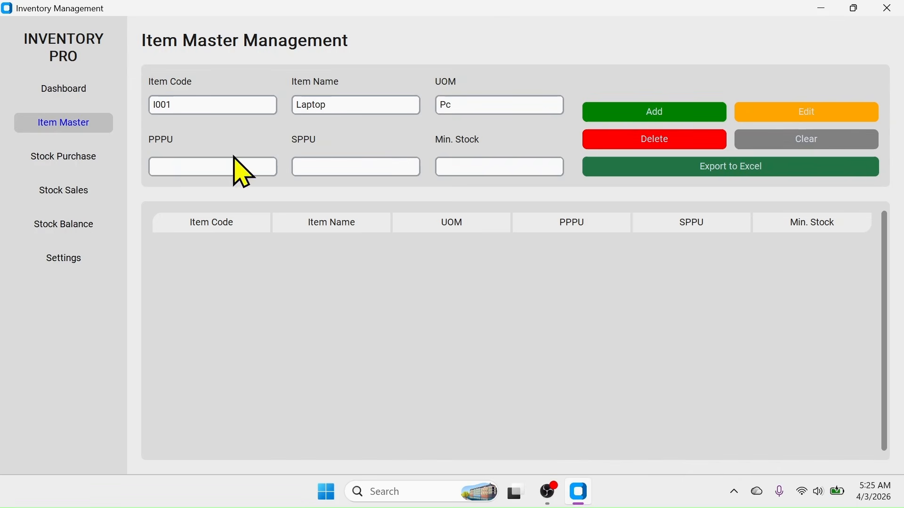
{"action": "left_click", "coordinate": [170, 168]}
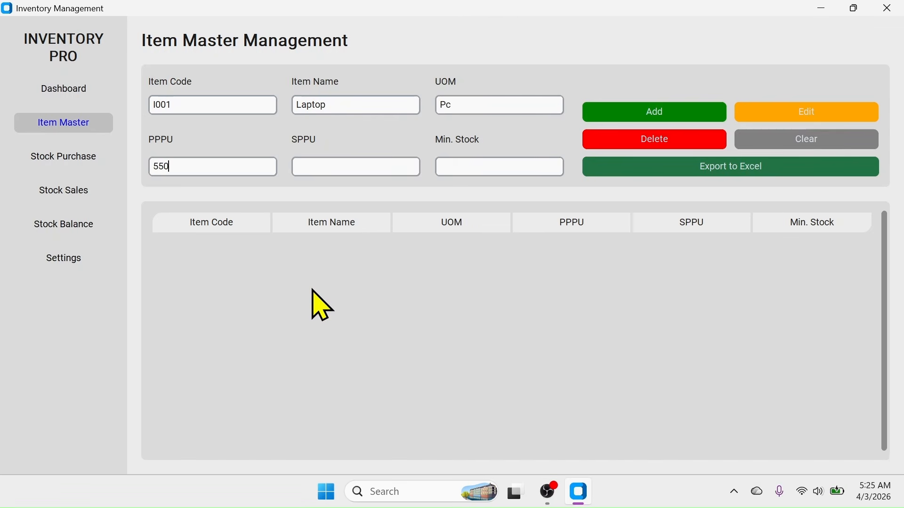
{"action": "left_click", "coordinate": [328, 164]}
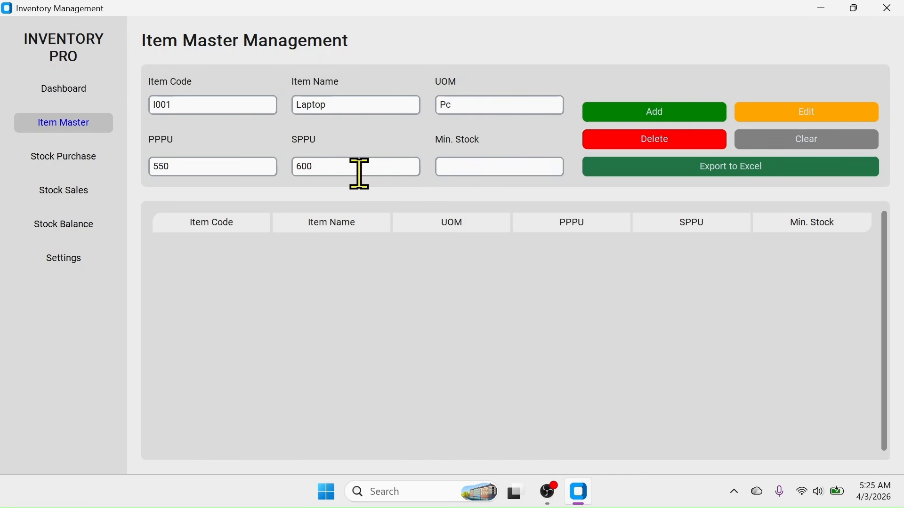
{"action": "left_click", "coordinate": [462, 165]}
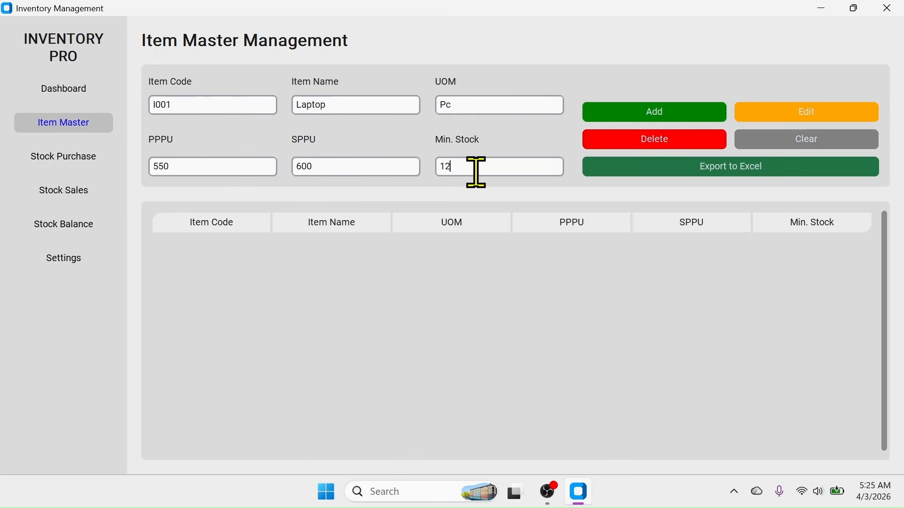
{"action": "left_click", "coordinate": [668, 115]}
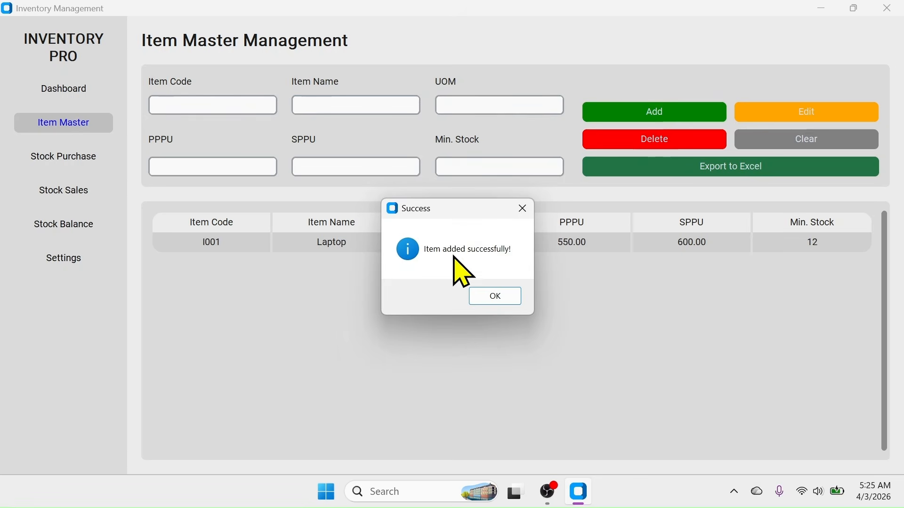
{"action": "left_click", "coordinate": [495, 297]}
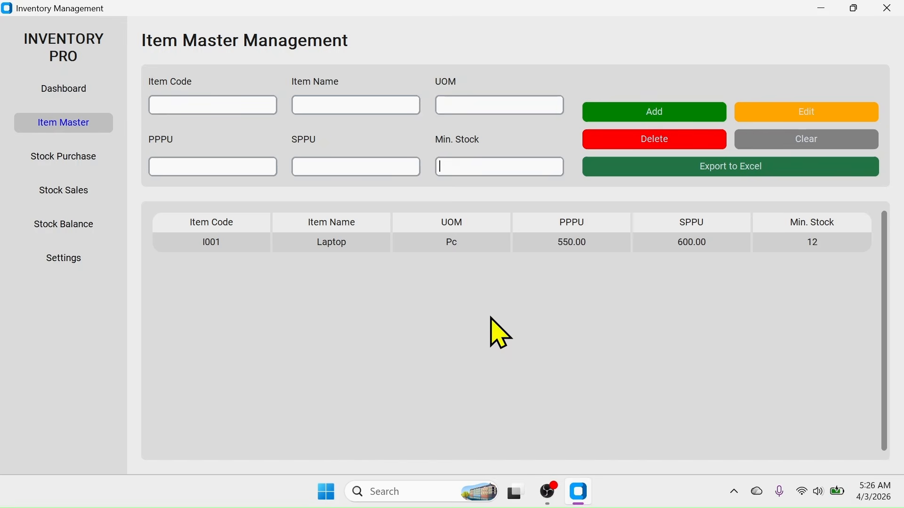
Update the Laptop item's PPPU to 540.00 in the item master.
{"action": "left_click", "coordinate": [473, 245]}
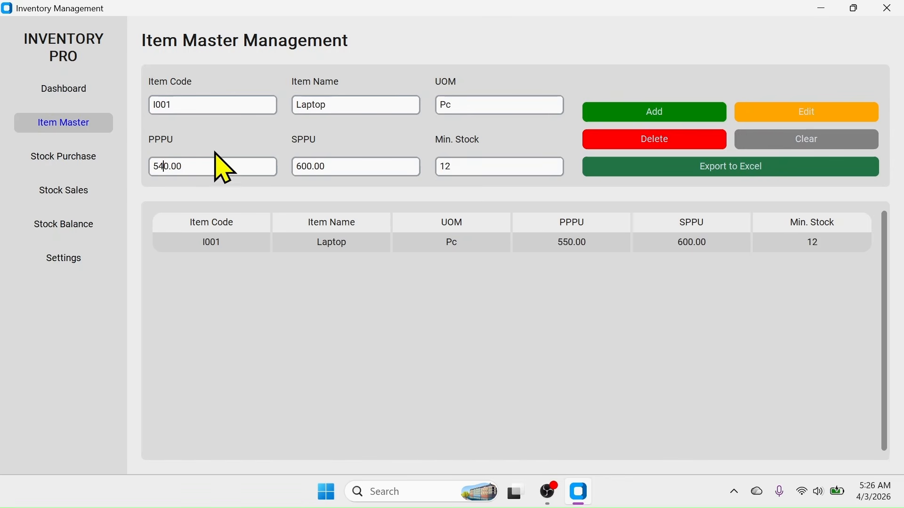
{"action": "left_click", "coordinate": [811, 116]}
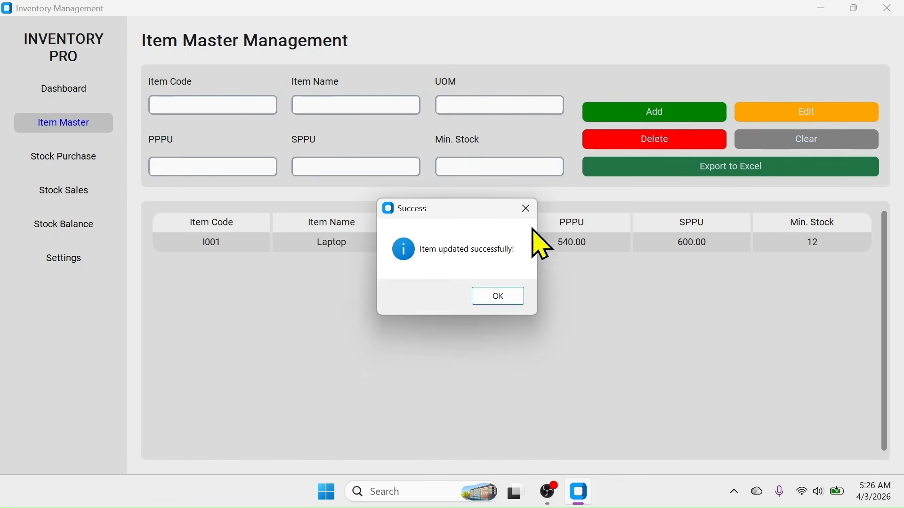
{"action": "left_click", "coordinate": [508, 300]}
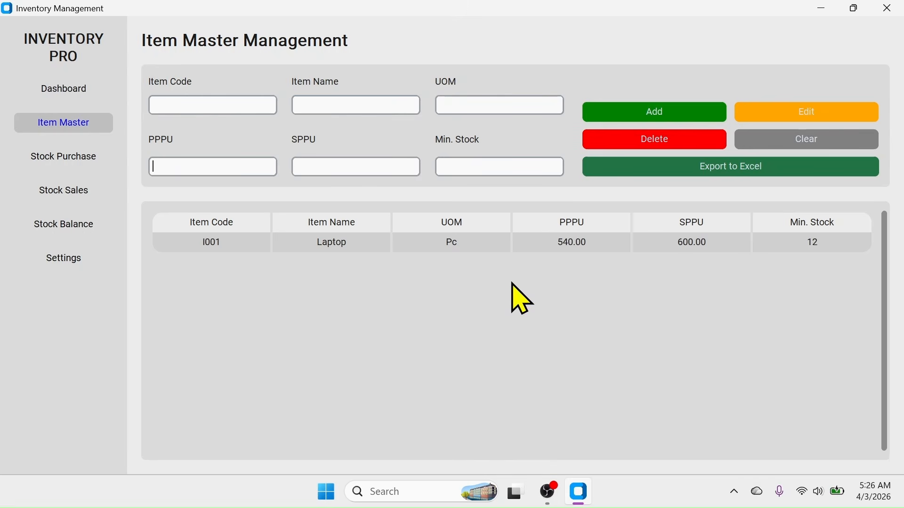
Export the item master list to an Excel file named item data on the Desktop.
{"action": "left_click", "coordinate": [348, 245]}
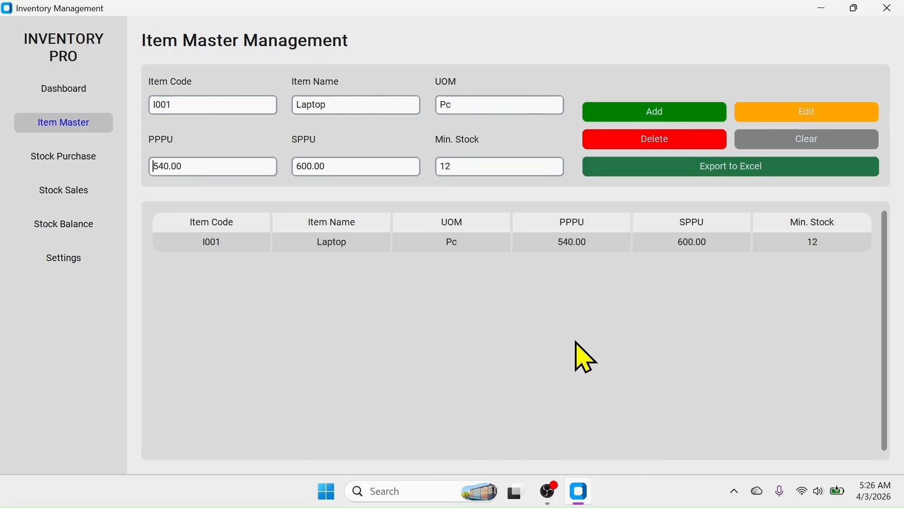
{"action": "left_click", "coordinate": [745, 170]}
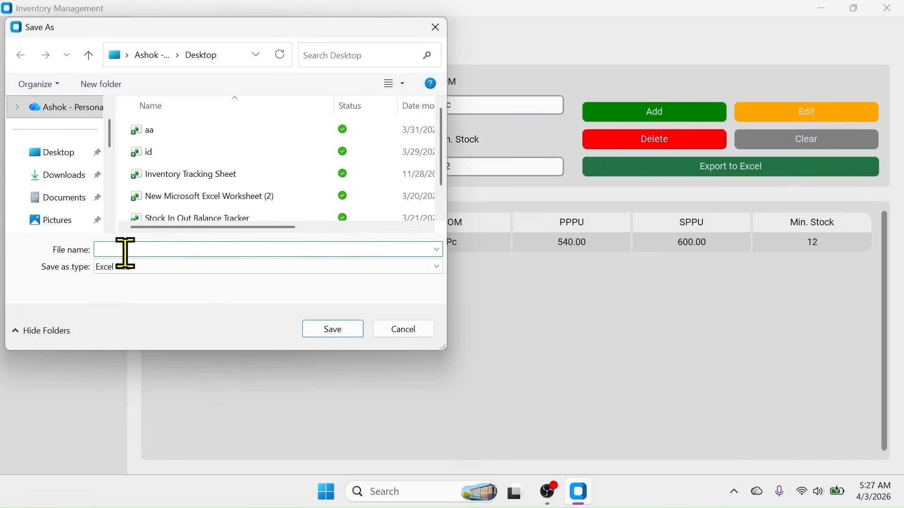
{"action": "type", "text": "item data"}
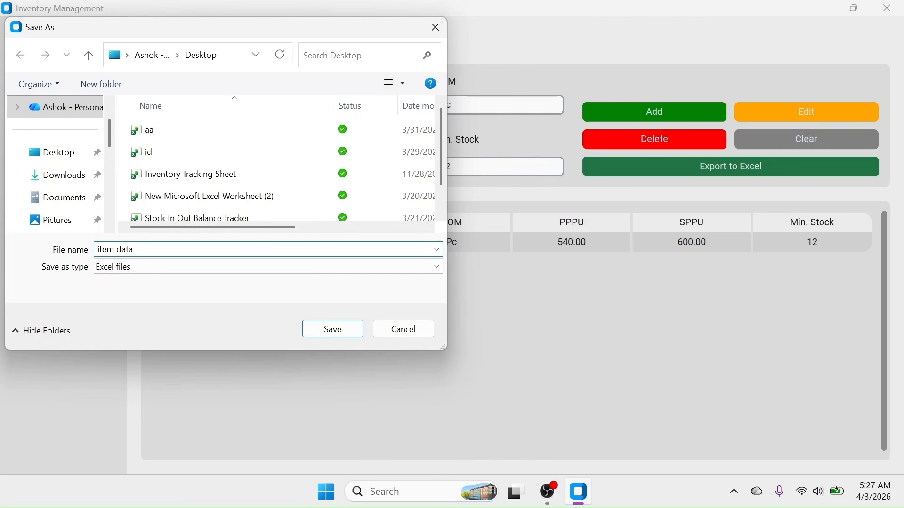
{"action": "left_click", "coordinate": [52, 155]}
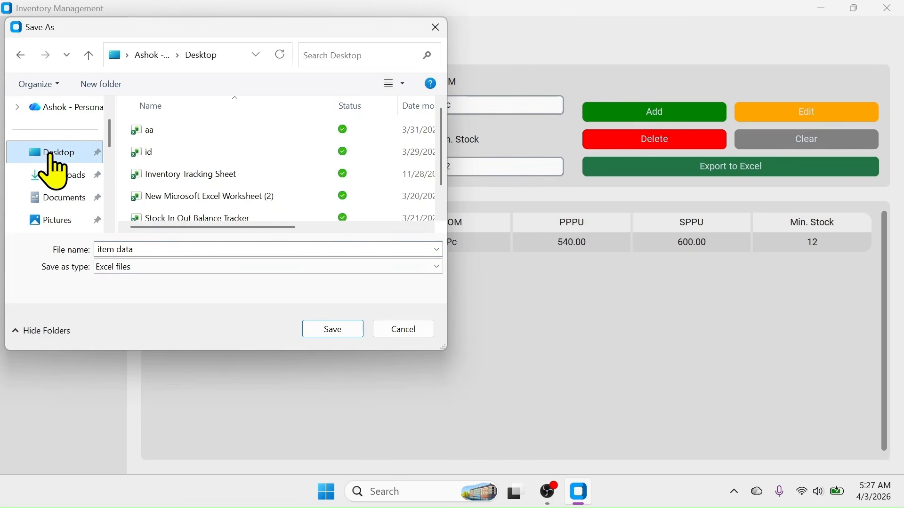
{"action": "left_click", "coordinate": [331, 330]}
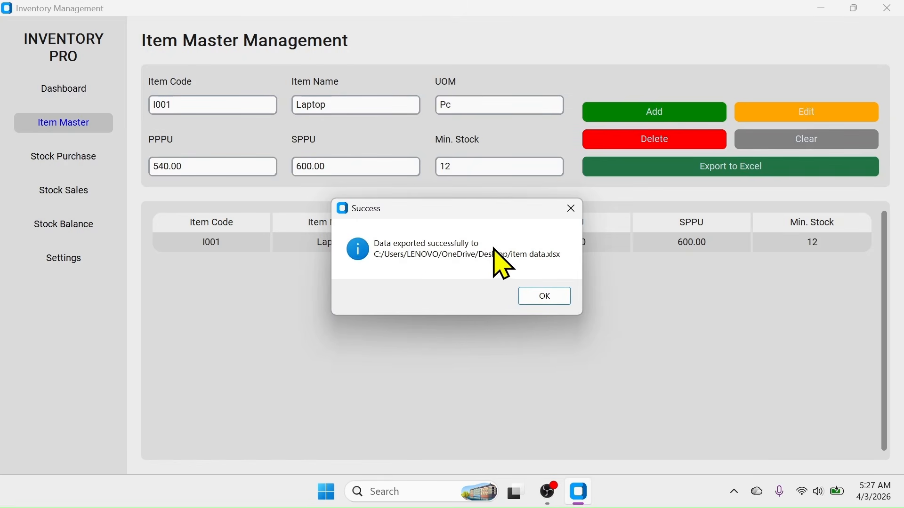
{"action": "left_click", "coordinate": [540, 301]}
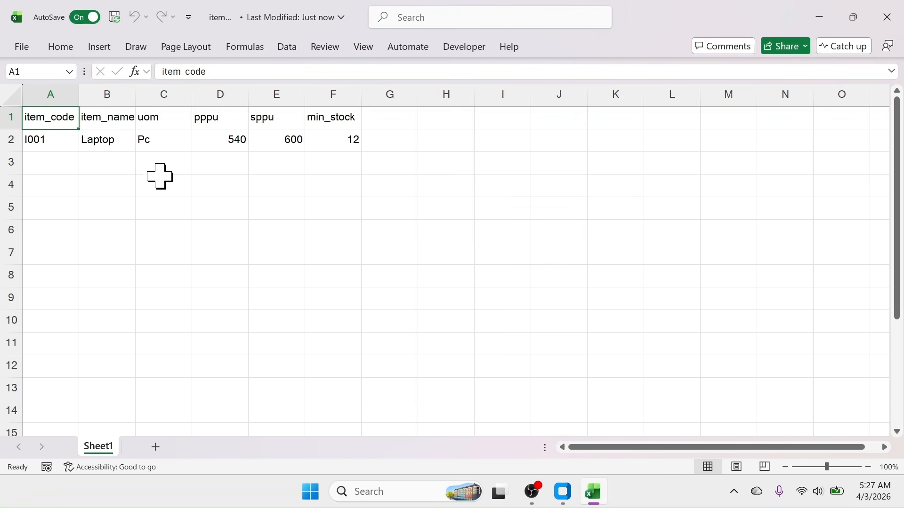
Close the exported item data workbook with AutoSave turned off and return to Inventory Management.
{"action": "left_click", "coordinate": [86, 18]}
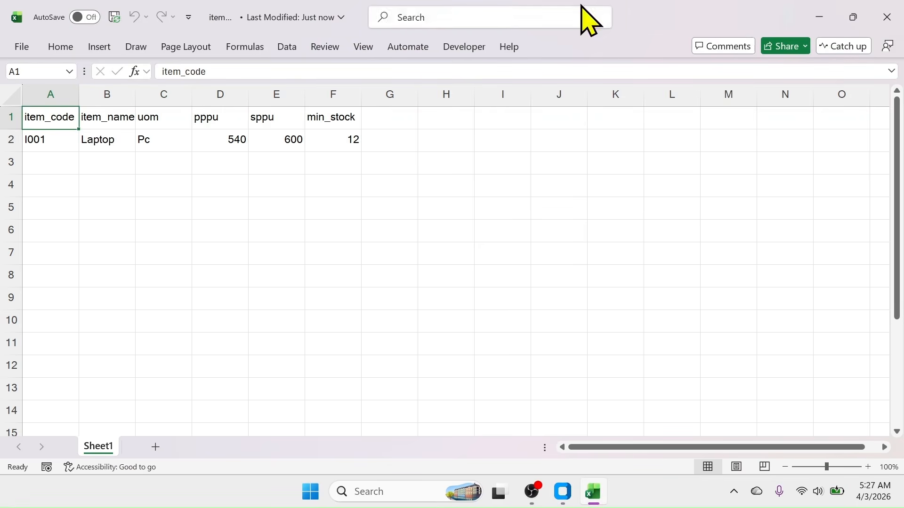
{"action": "left_click", "coordinate": [887, 19]}
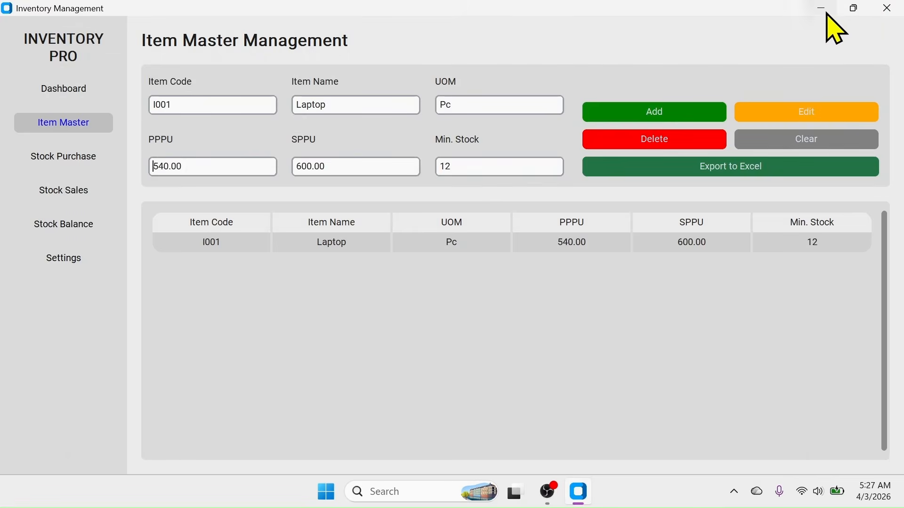
{"action": "left_click", "coordinate": [828, 13]}
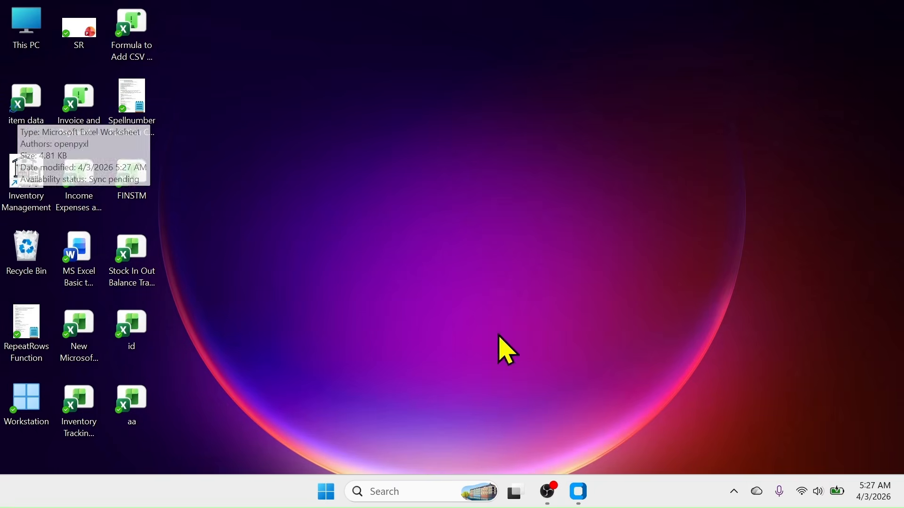
{"action": "left_click", "coordinate": [579, 493]}
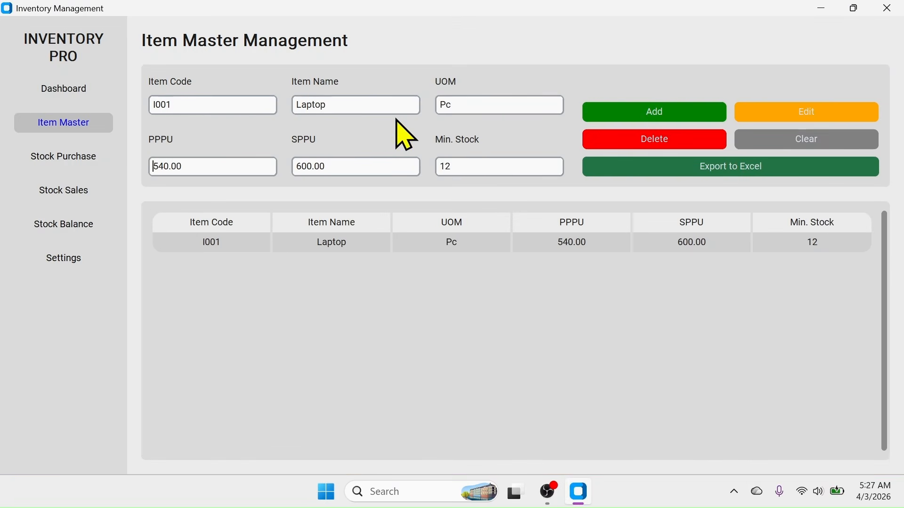
Clear the item form and add item I002 Keyboard with UOM Pc, PPPU 25, SPPU 28 and minimum stock 24.
{"action": "left_click", "coordinate": [827, 142]}
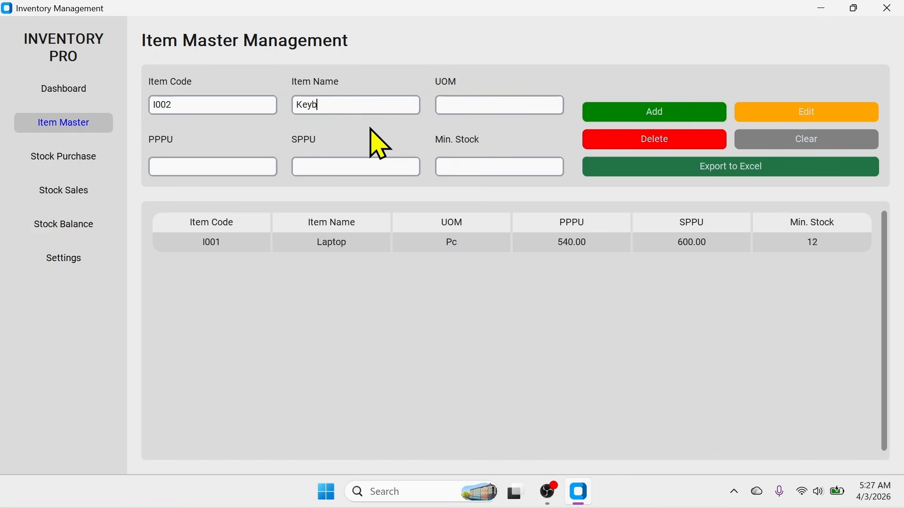
{"action": "left_click", "coordinate": [460, 101]}
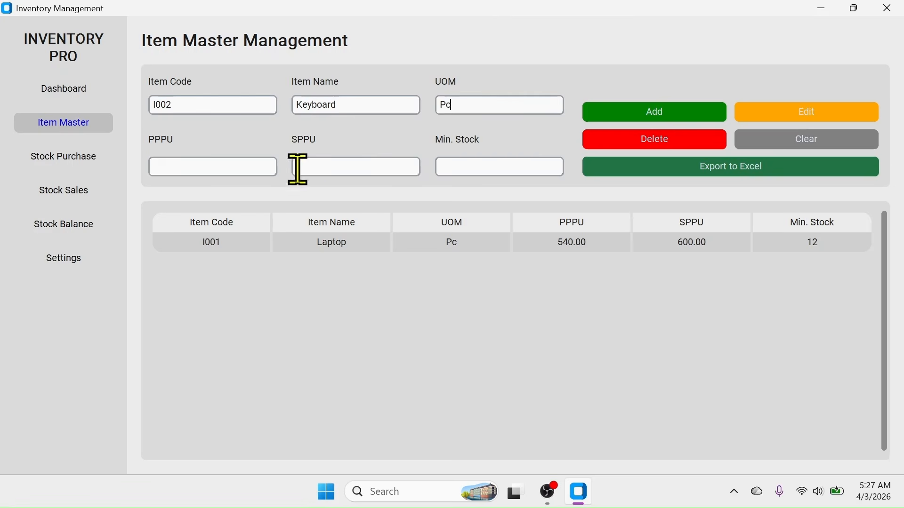
{"action": "left_click", "coordinate": [187, 165]}
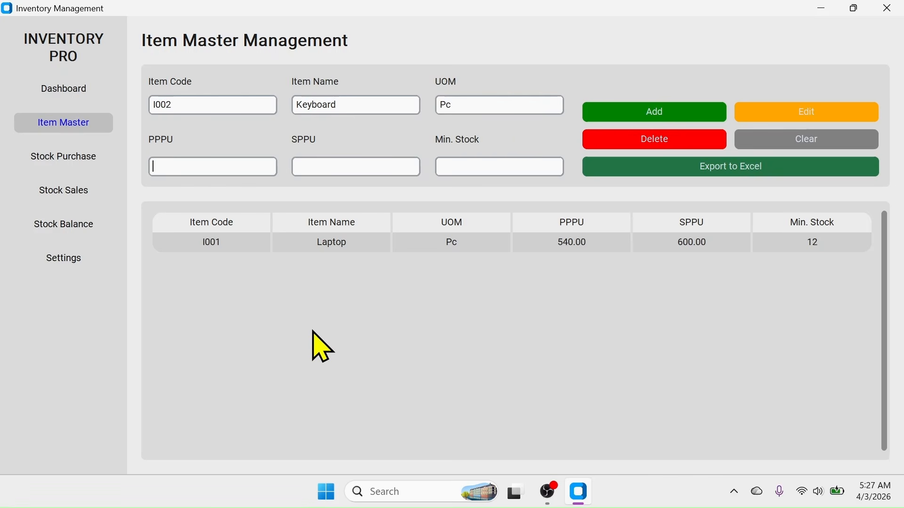
{"action": "left_click", "coordinate": [319, 168]}
{"action": "left_click", "coordinate": [471, 167]}
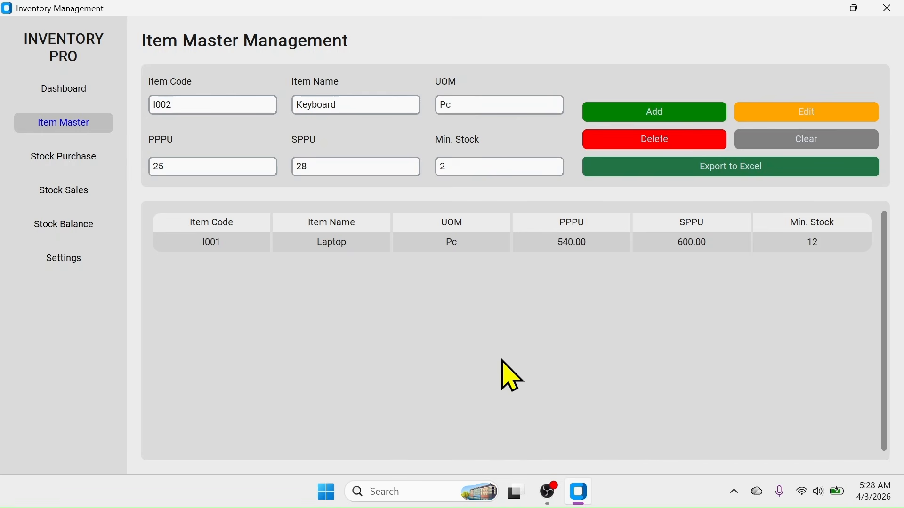
{"action": "left_click", "coordinate": [657, 113]}
{"action": "left_click", "coordinate": [490, 298]}
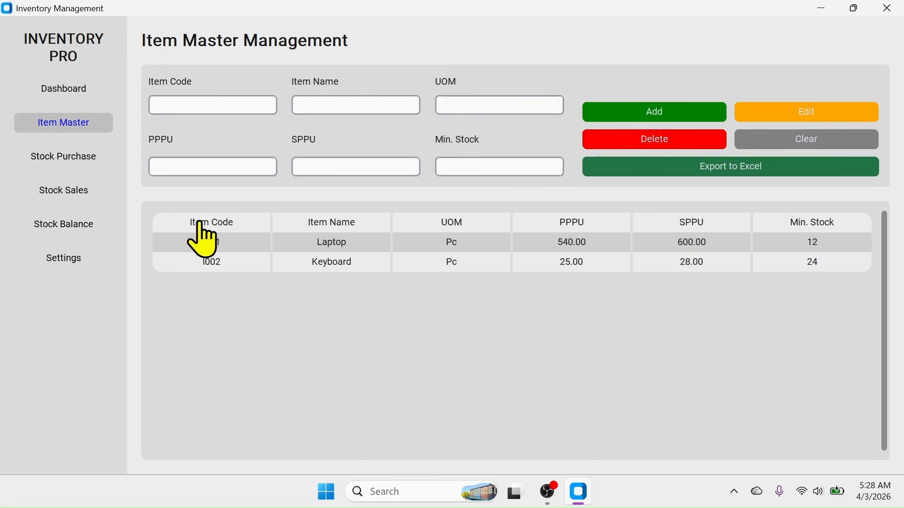
Record a stock purchase of item I001 dated 2026-04-02 with a quantity of 18.
{"action": "left_click", "coordinate": [62, 160]}
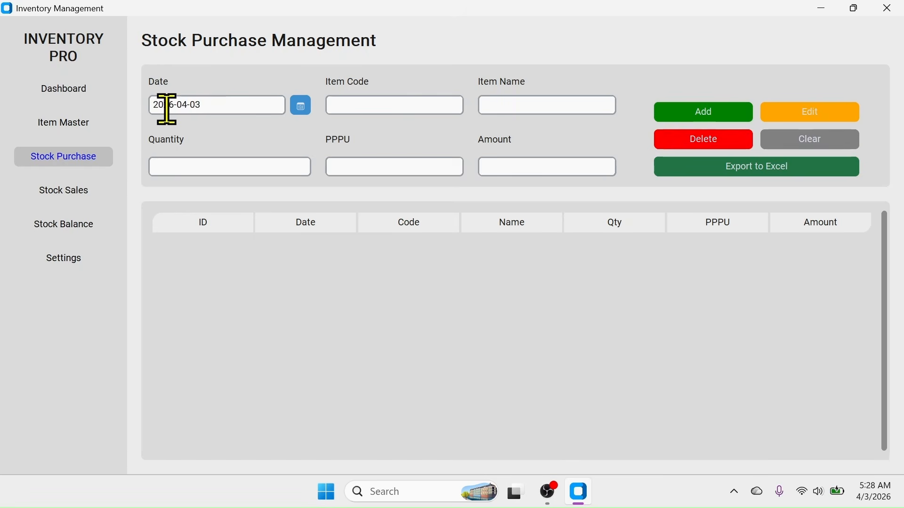
{"action": "left_click", "coordinate": [300, 108]}
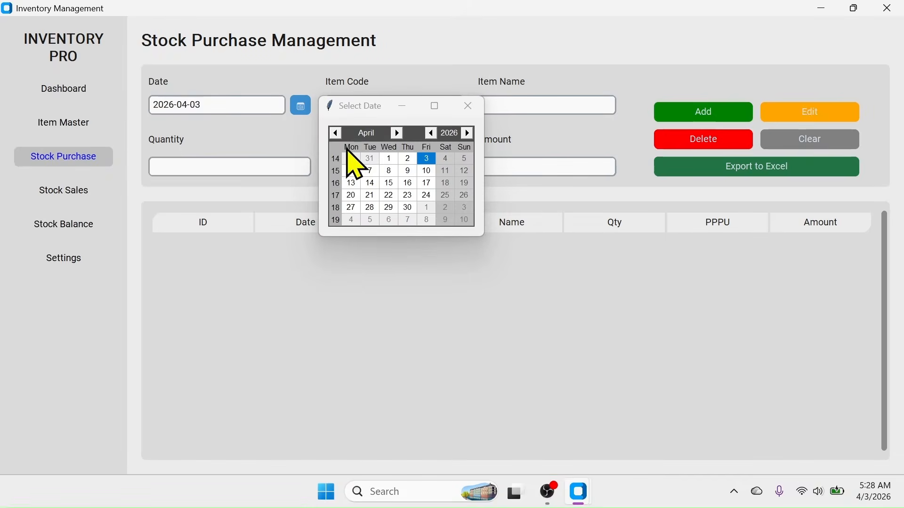
{"action": "left_click", "coordinate": [408, 159]}
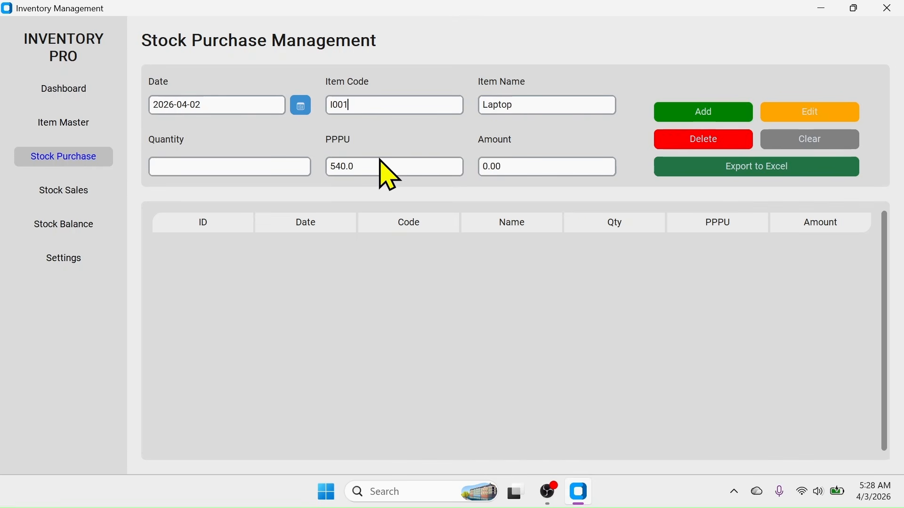
{"action": "left_click", "coordinate": [185, 167]}
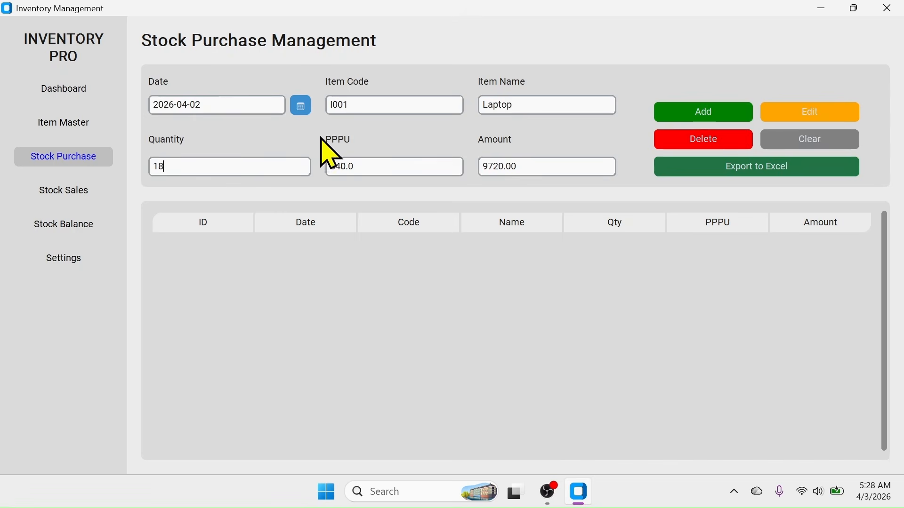
{"action": "left_click", "coordinate": [718, 115]}
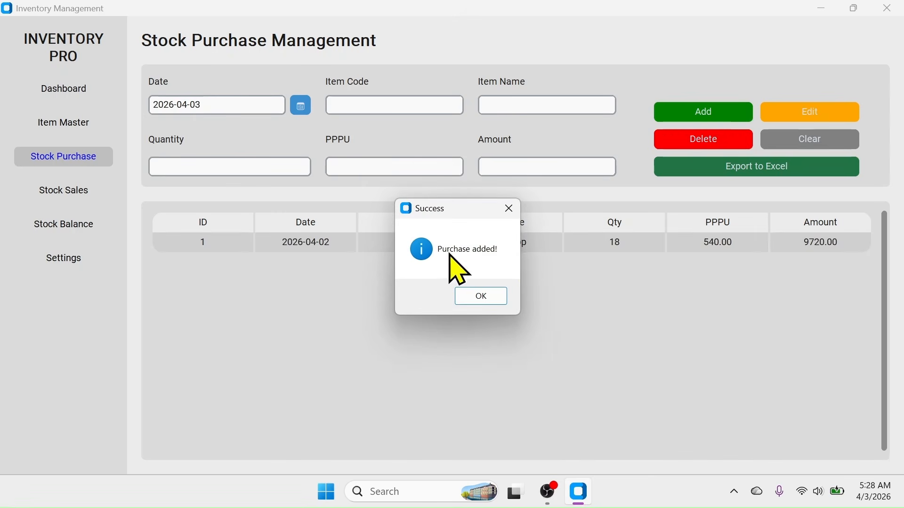
Dismiss the purchase confirmation and review the purchase and stock value totals on the dashboard.
{"action": "left_click", "coordinate": [483, 300]}
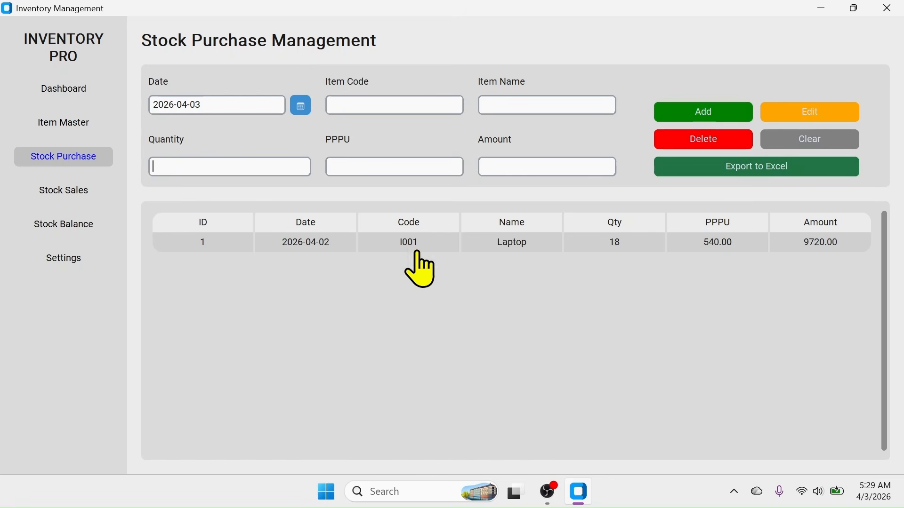
{"action": "left_click", "coordinate": [75, 93]}
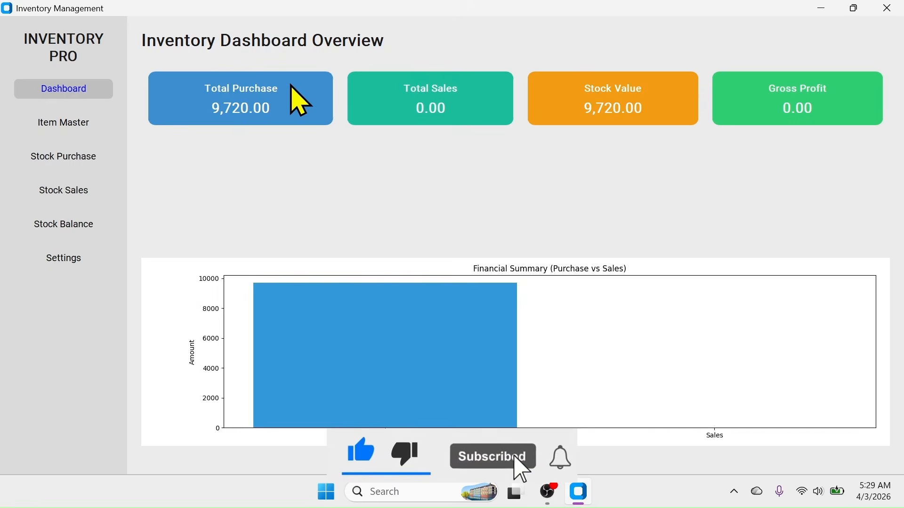
Record a stock sale of item I001 dated 2026-04-03 with a quantity of 3.
{"action": "left_click", "coordinate": [93, 196]}
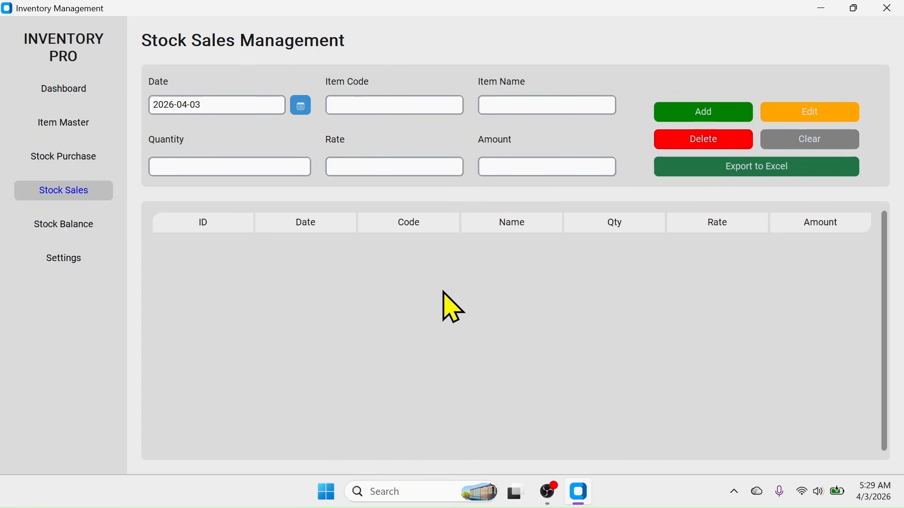
{"action": "left_click", "coordinate": [349, 105]}
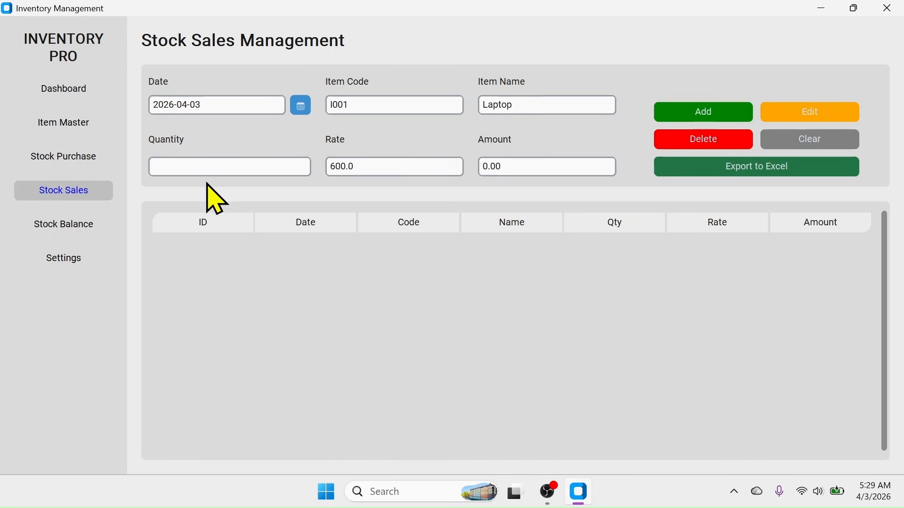
{"action": "left_click", "coordinate": [171, 163]}
{"action": "type", "text": "3"}
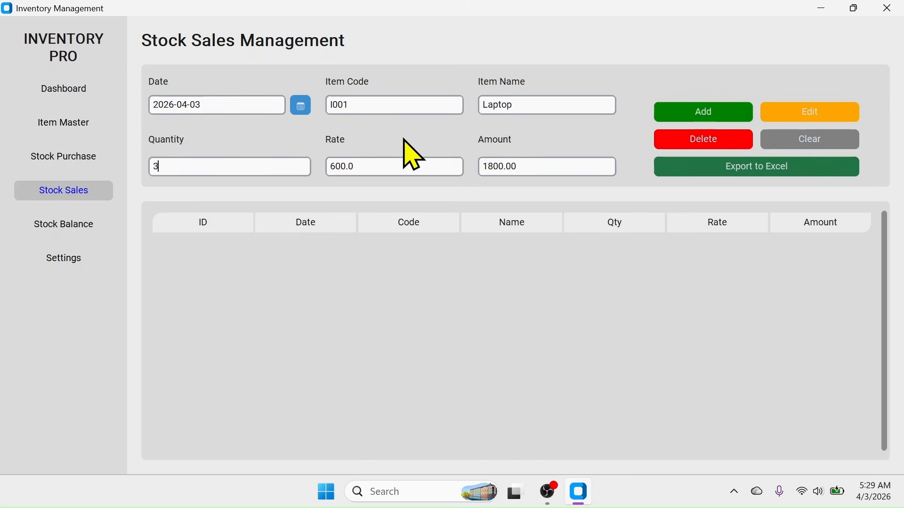
{"action": "left_click", "coordinate": [712, 114]}
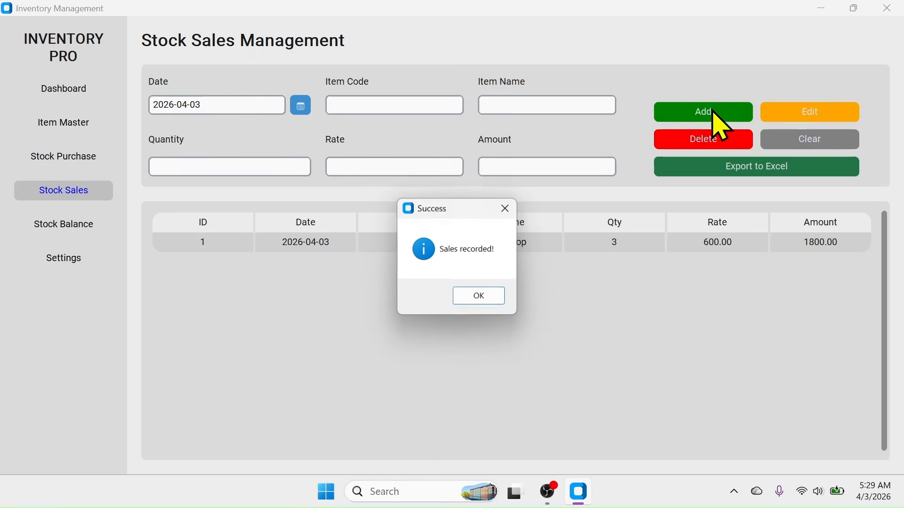
{"action": "left_click", "coordinate": [480, 297]}
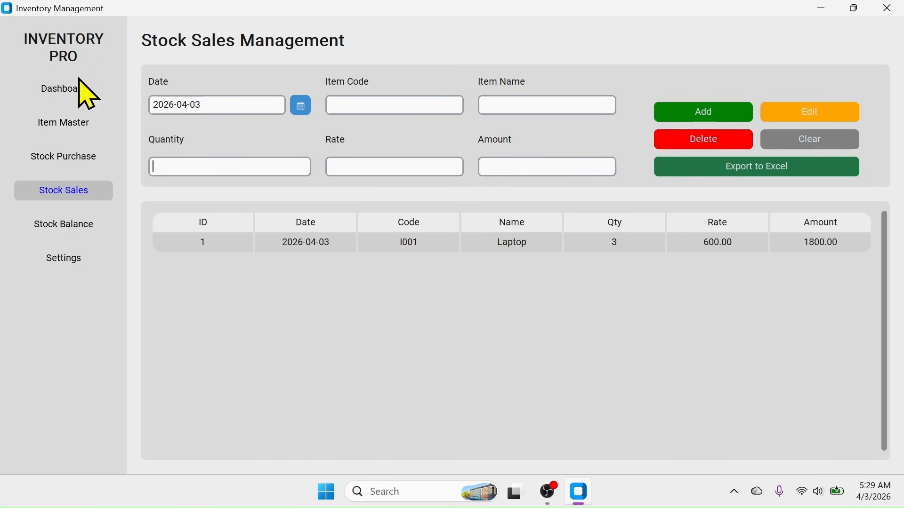
Review the dashboard totals, then compare the stock balance and re-order status with the purchase and sales records.
{"action": "left_click", "coordinate": [71, 90]}
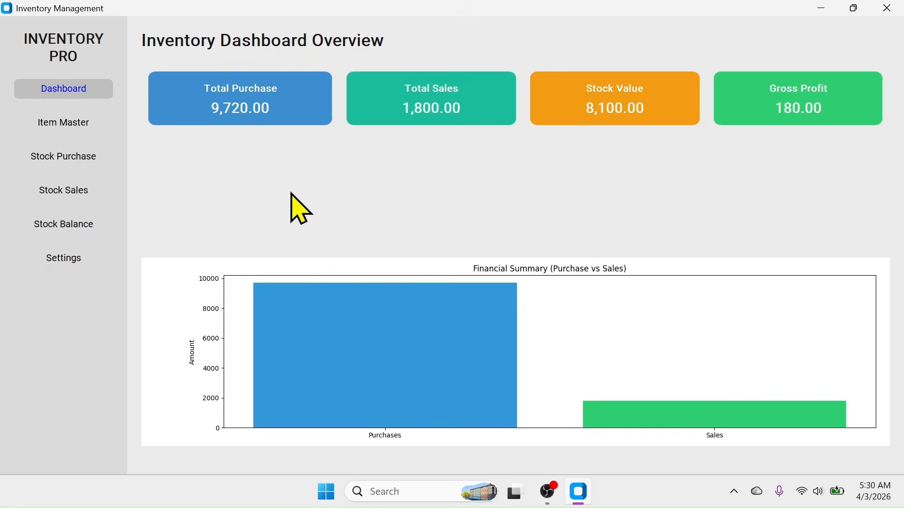
{"action": "left_click", "coordinate": [64, 226]}
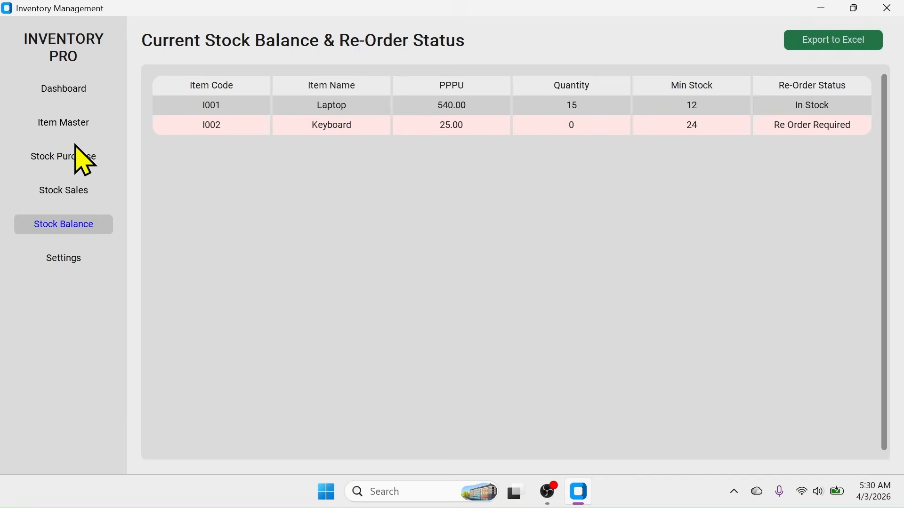
{"action": "left_click", "coordinate": [67, 157]}
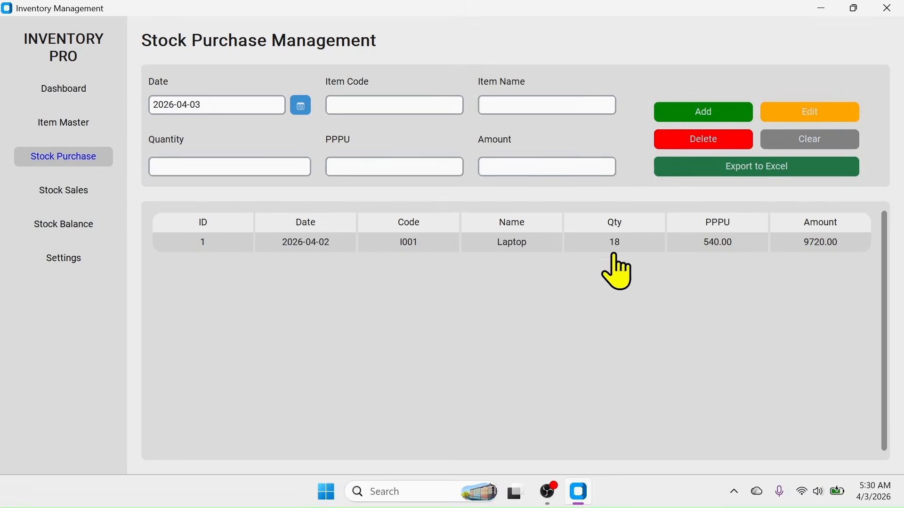
{"action": "left_click", "coordinate": [65, 190]}
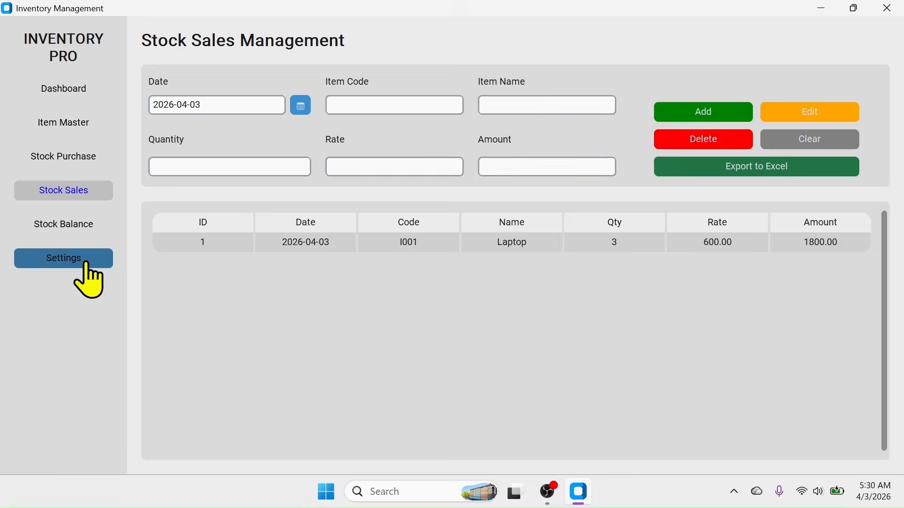
{"action": "left_click", "coordinate": [75, 225]}
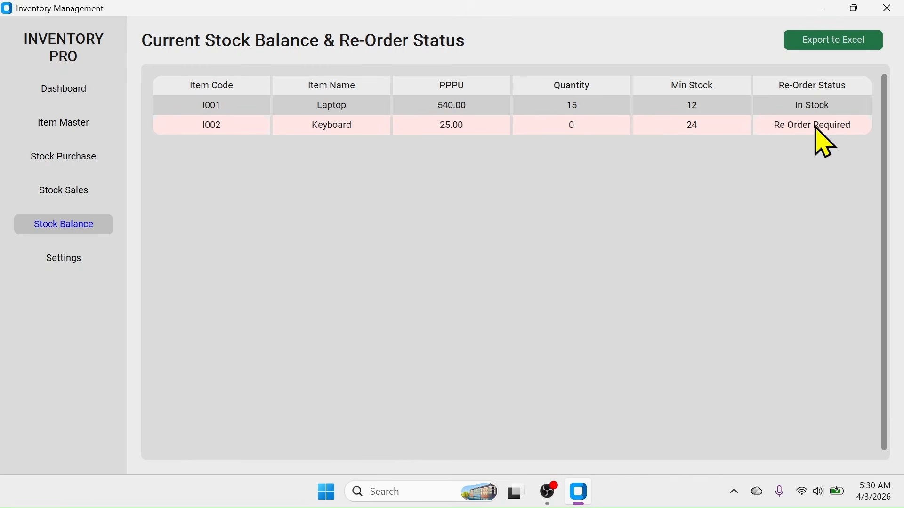
Record a stock purchase of item I002 dated 2026-04-03 with a quantity of 48 and check the stock balance.
{"action": "left_click", "coordinate": [55, 158]}
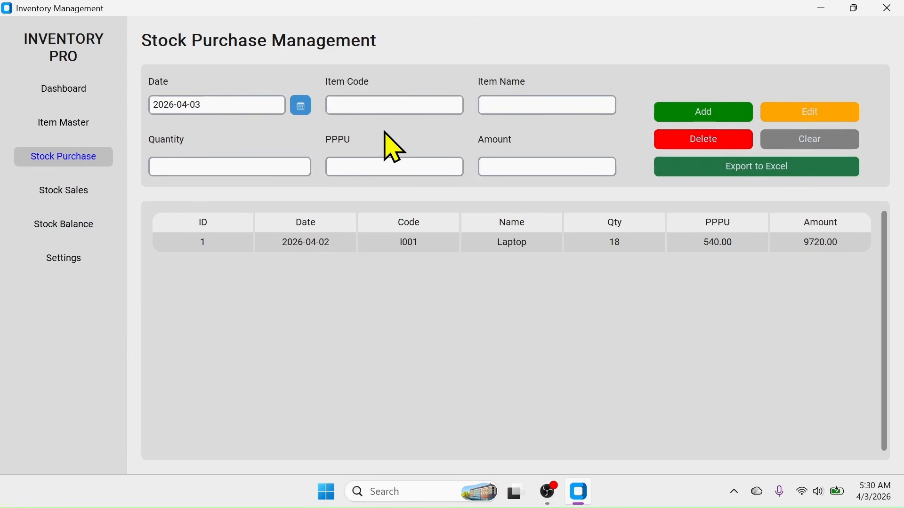
{"action": "left_click", "coordinate": [184, 169]}
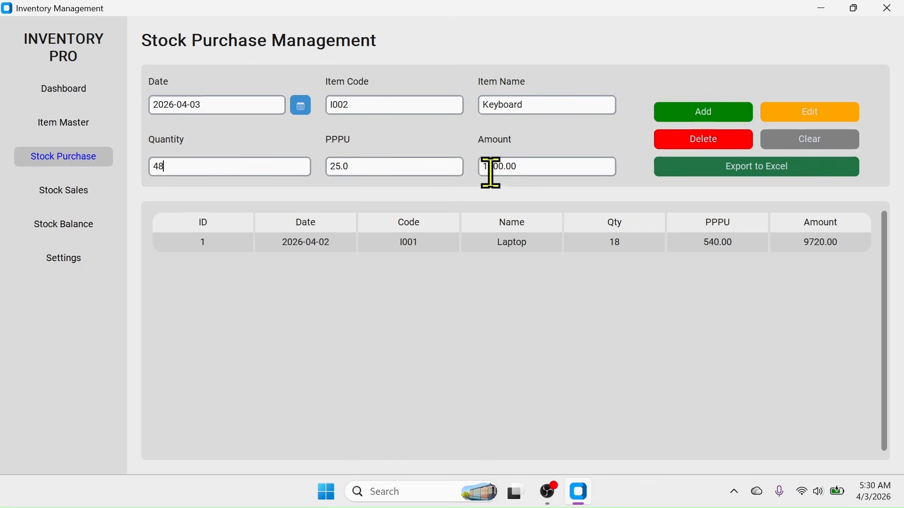
{"action": "left_click", "coordinate": [711, 117]}
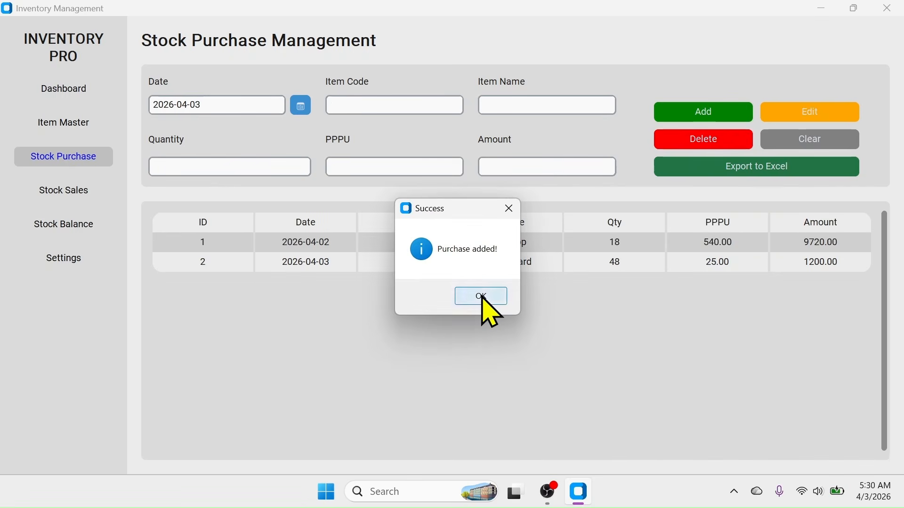
{"action": "left_click", "coordinate": [483, 296]}
{"action": "left_click", "coordinate": [68, 226]}
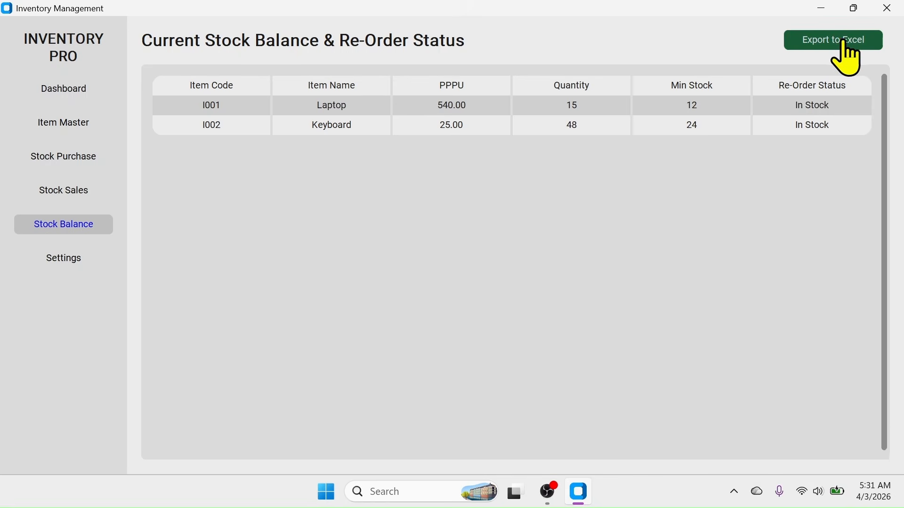
Set the currency symbol to $ with the Light appearance mode, save the settings and check the dashboard amounts.
{"action": "left_click", "coordinate": [60, 261]}
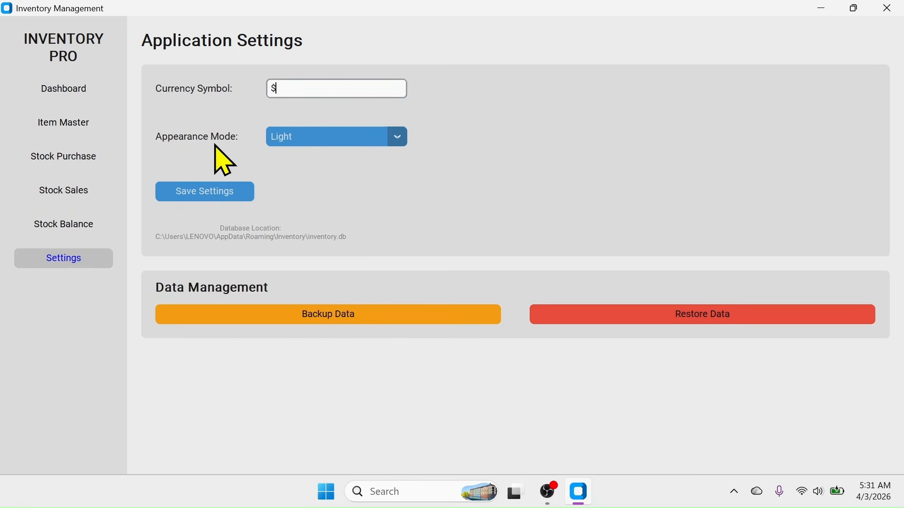
{"action": "left_click", "coordinate": [398, 138]}
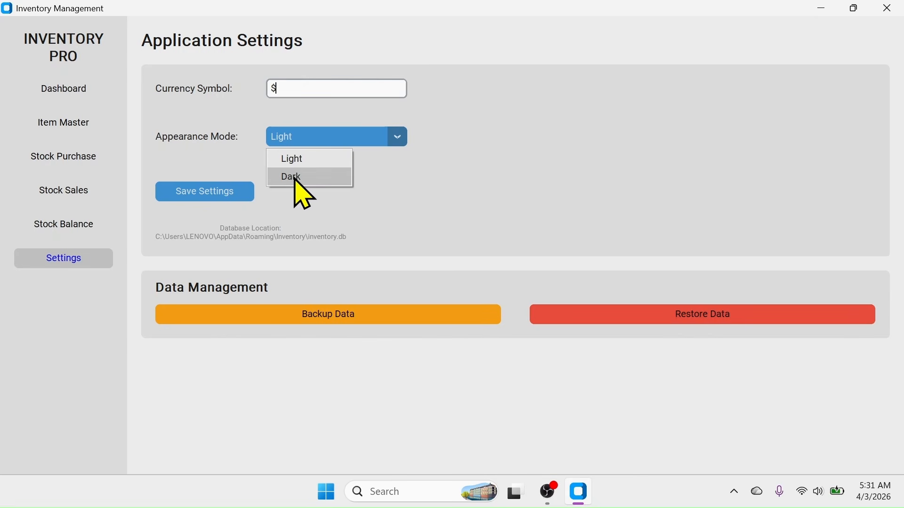
{"action": "left_click", "coordinate": [478, 133]}
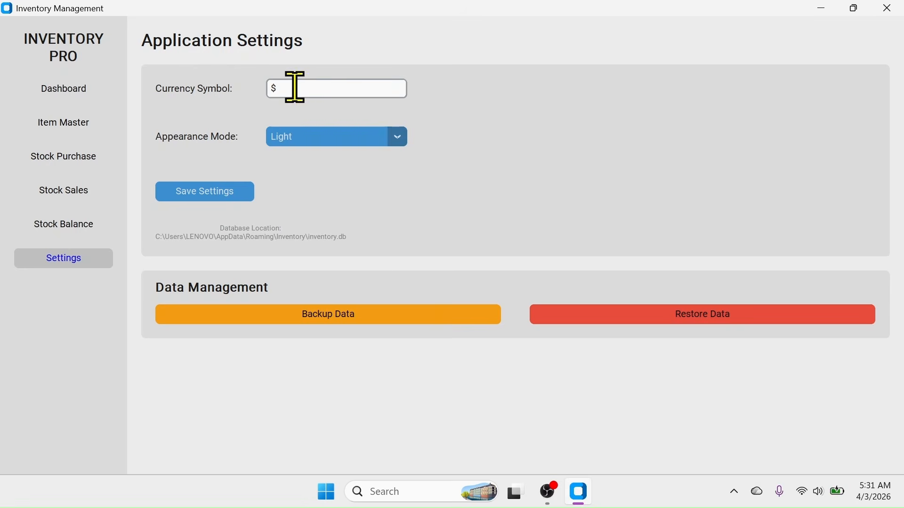
{"action": "left_click", "coordinate": [205, 194]}
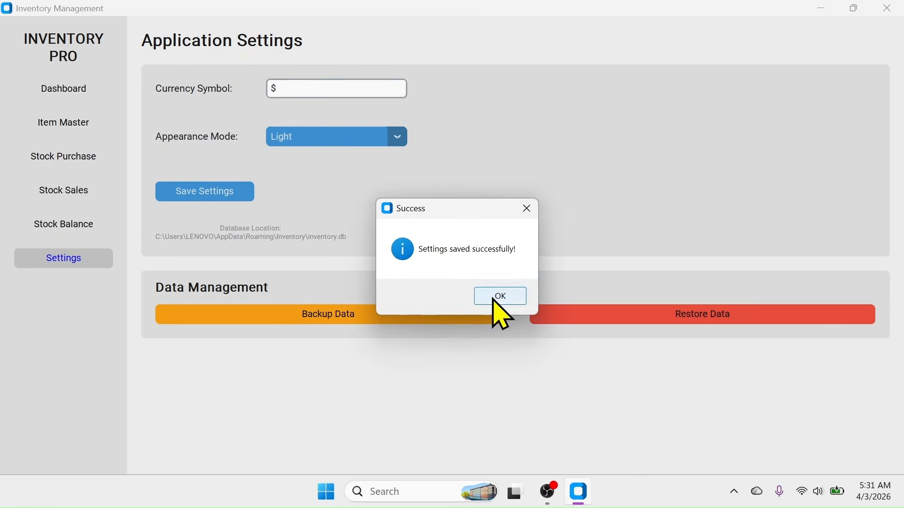
{"action": "left_click", "coordinate": [494, 301]}
{"action": "left_click", "coordinate": [88, 91]}
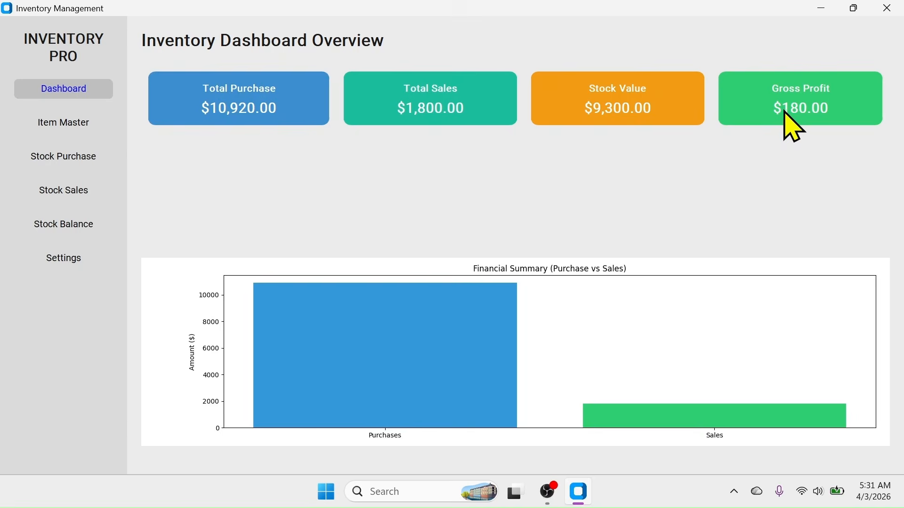
Back up the database to the Desktop as inventory_backup_20260403_053200.
{"action": "left_click", "coordinate": [59, 261]}
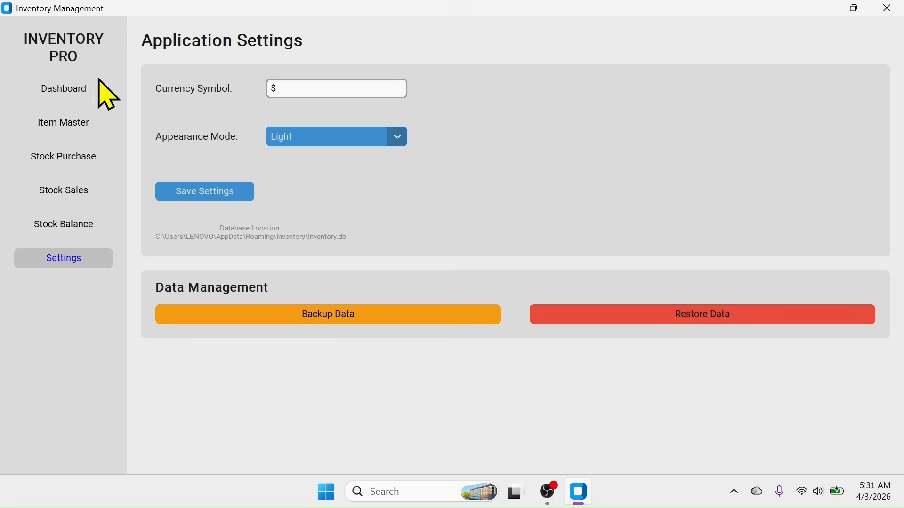
{"action": "left_click", "coordinate": [325, 315]}
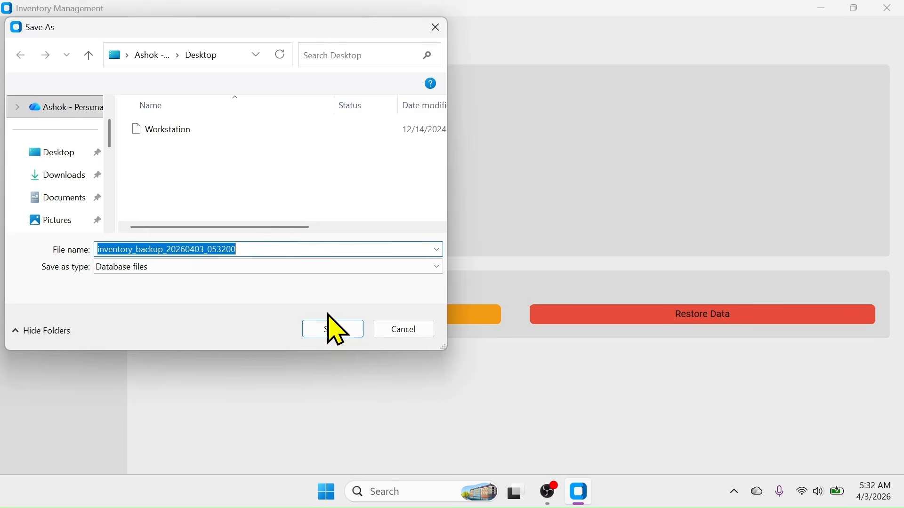
{"action": "left_click_drag", "start_coordinate": [240, 37], "coordinate": [459, 22]}
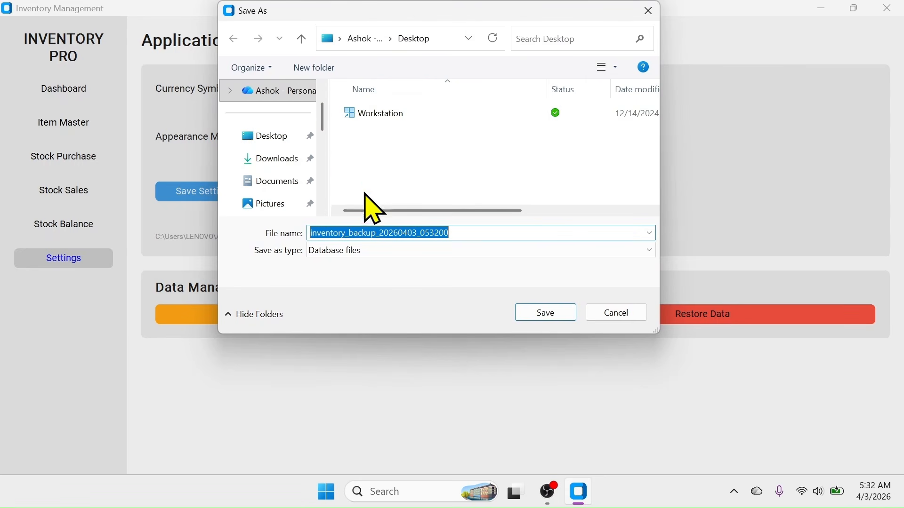
{"action": "left_click", "coordinate": [277, 137]}
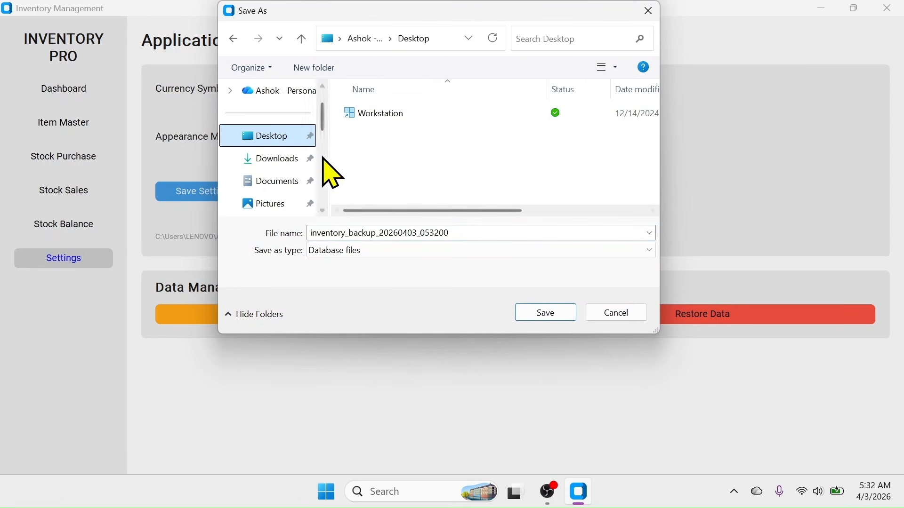
{"action": "left_click", "coordinate": [544, 318]}
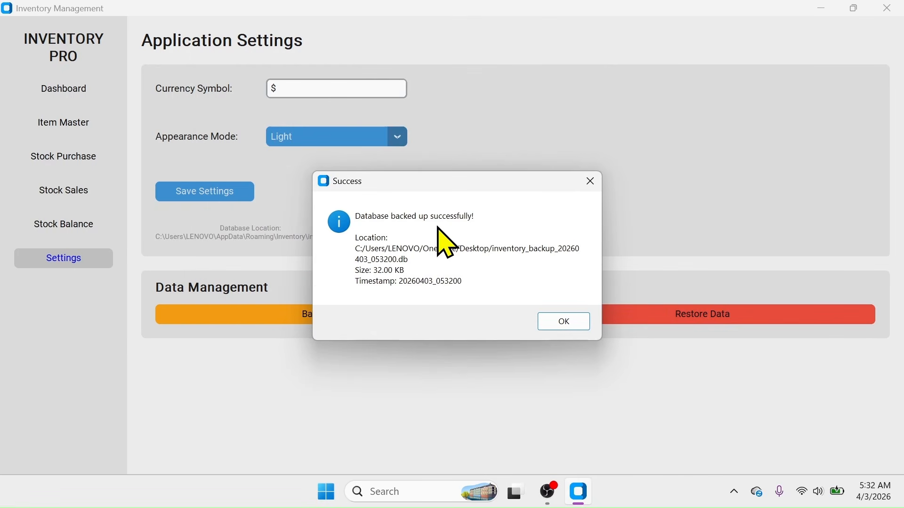
{"action": "left_click", "coordinate": [569, 325]}
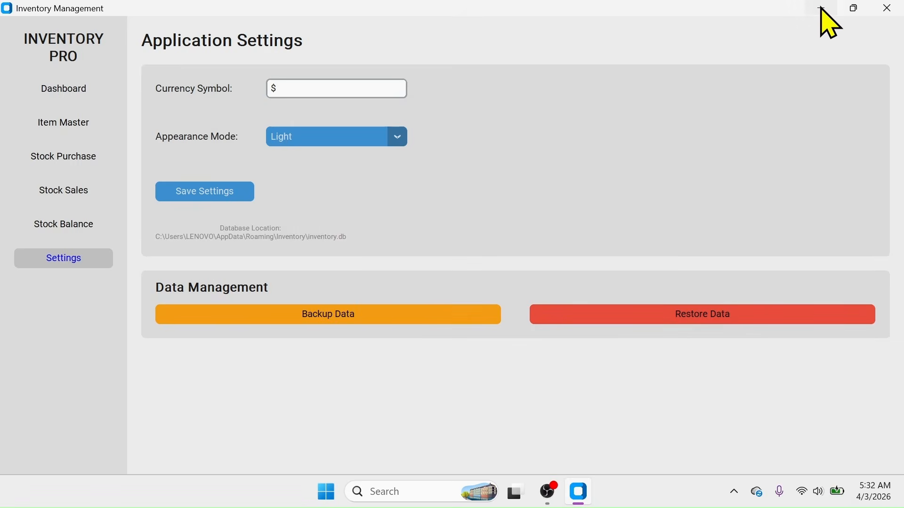
Check the backup file on the Desktop and return to Inventory Management.
{"action": "left_click", "coordinate": [824, 8]}
{"action": "mouse_move", "coordinate": [186, 36]}
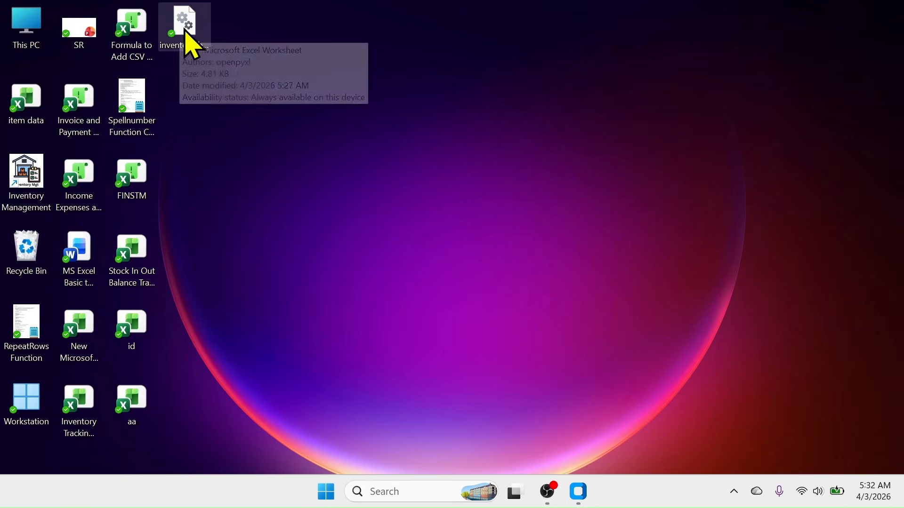
{"action": "left_click", "coordinate": [583, 494]}
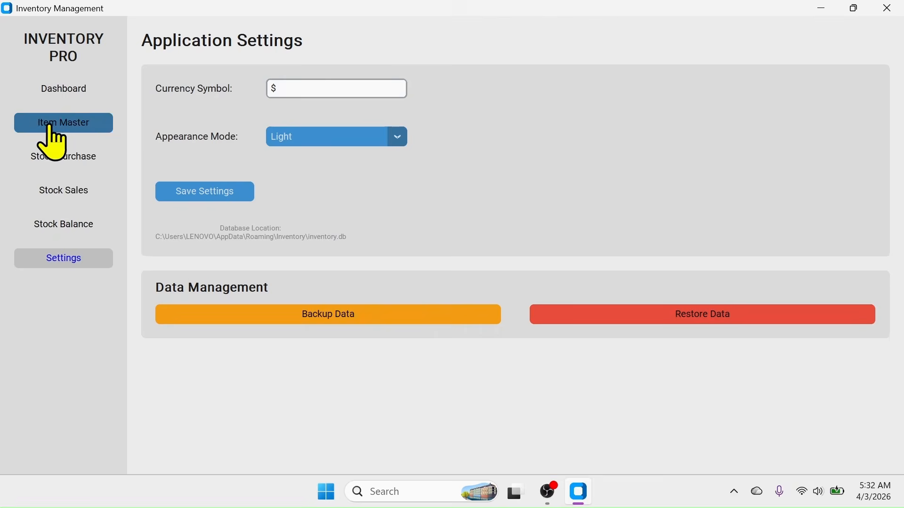
Delete items I001 Laptop and I002 Keyboard from the item master list.
{"action": "left_click", "coordinate": [71, 125]}
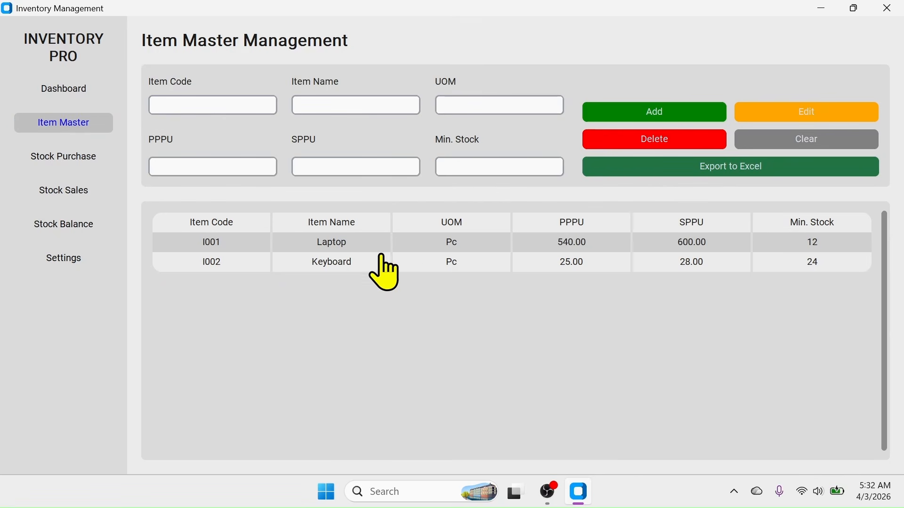
{"action": "left_click", "coordinate": [343, 243]}
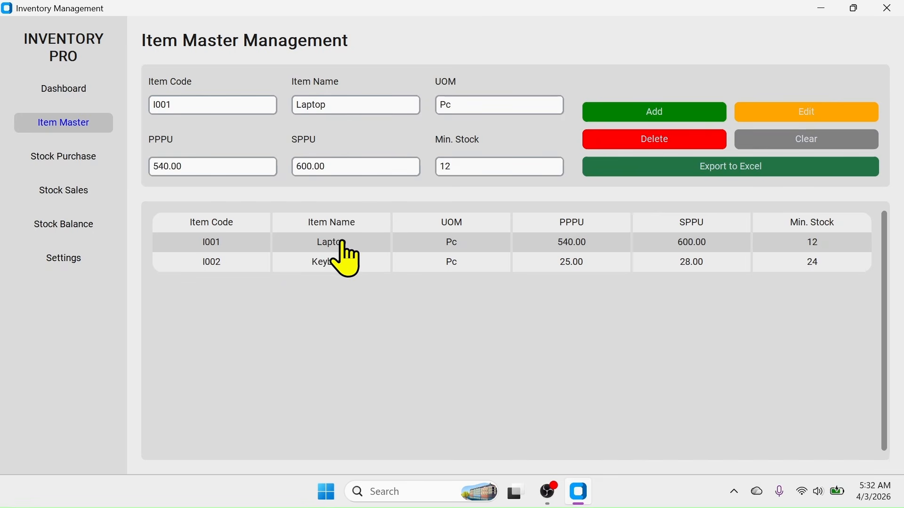
{"action": "left_click", "coordinate": [663, 139]}
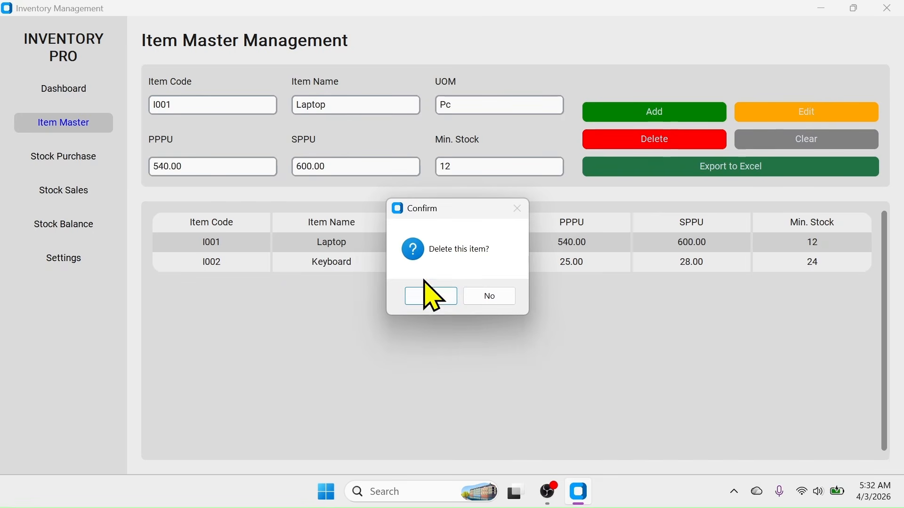
{"action": "left_click", "coordinate": [429, 297]}
{"action": "left_click", "coordinate": [500, 296]}
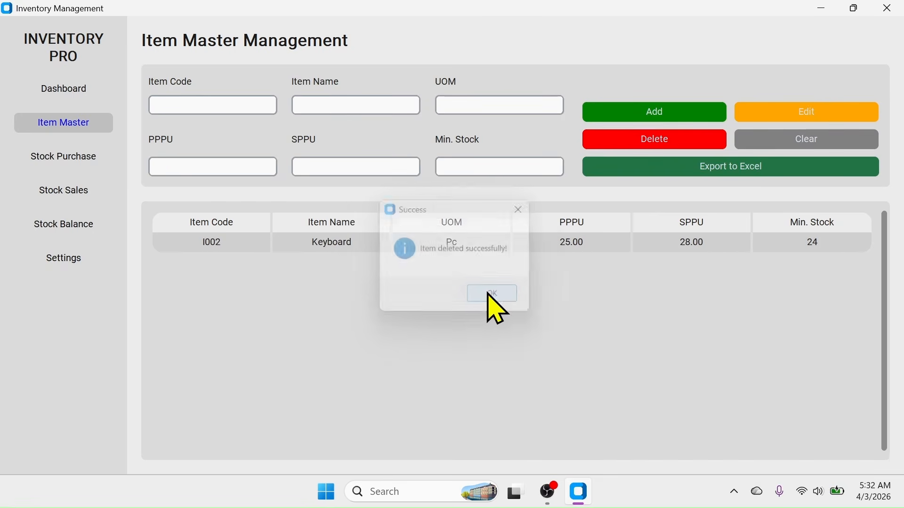
{"action": "left_click", "coordinate": [657, 140]}
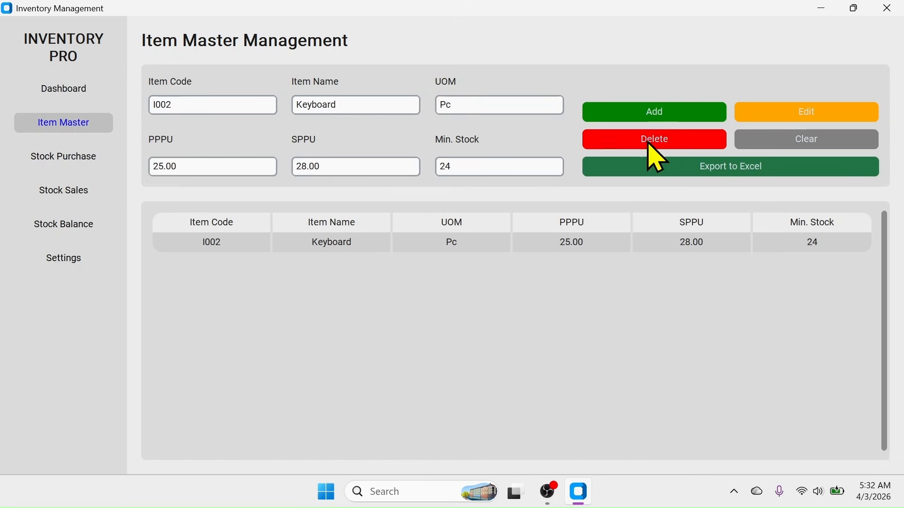
{"action": "left_click", "coordinate": [431, 296]}
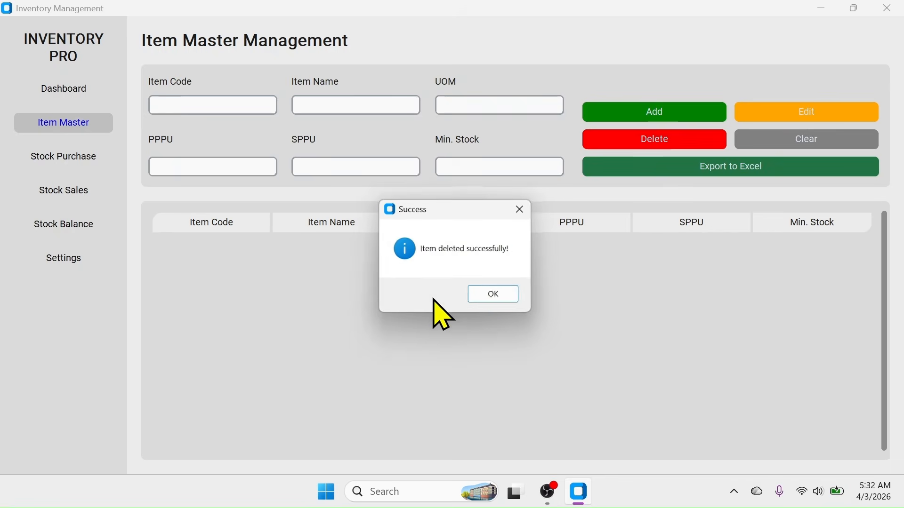
Dismiss the item deletion message, check the backup file on the Desktop and return to Inventory Management.
{"action": "left_click", "coordinate": [480, 295]}
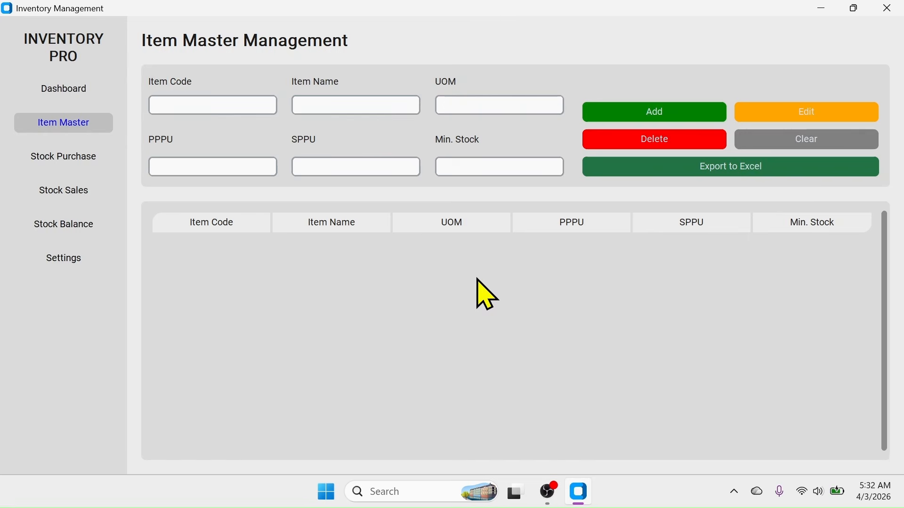
{"action": "left_click", "coordinate": [823, 8]}
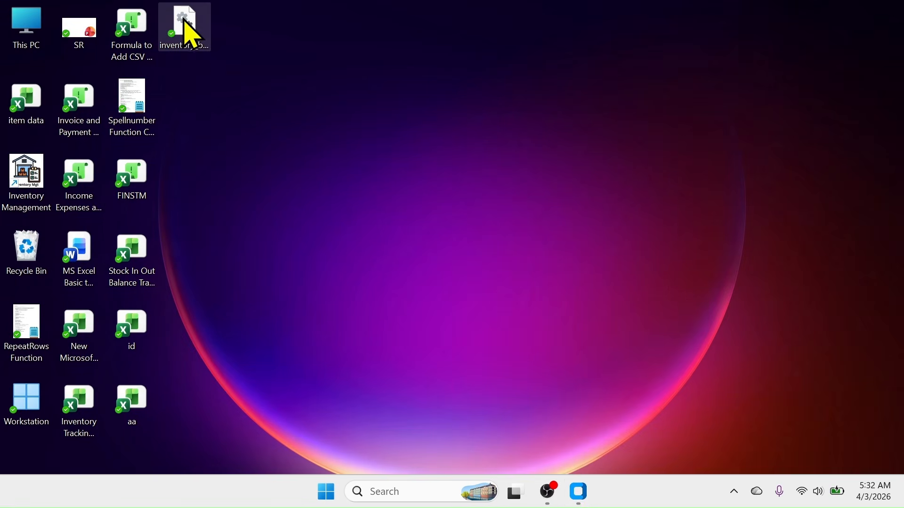
{"action": "left_click", "coordinate": [584, 501]}
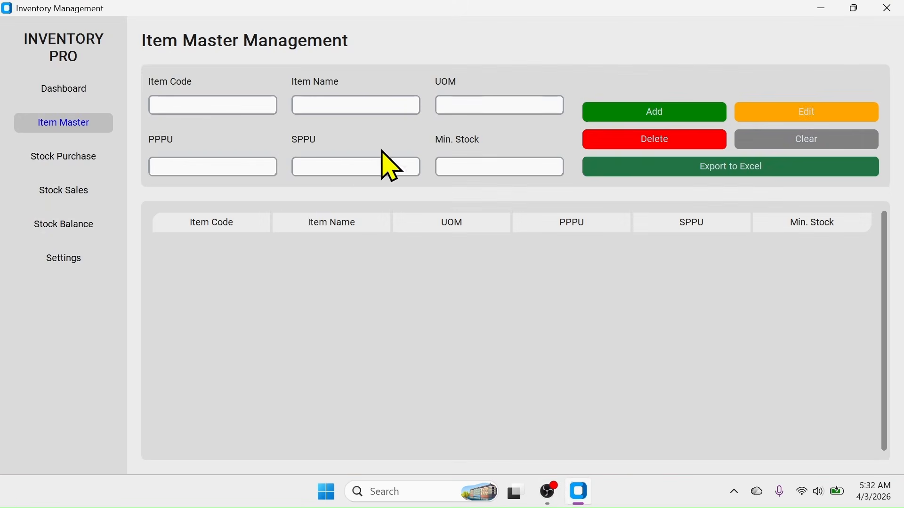
Restore the inventory data from the Desktop backup inventory_backup_20260403_053200 and check the item master list.
{"action": "left_click", "coordinate": [83, 265]}
{"action": "left_click", "coordinate": [702, 314]}
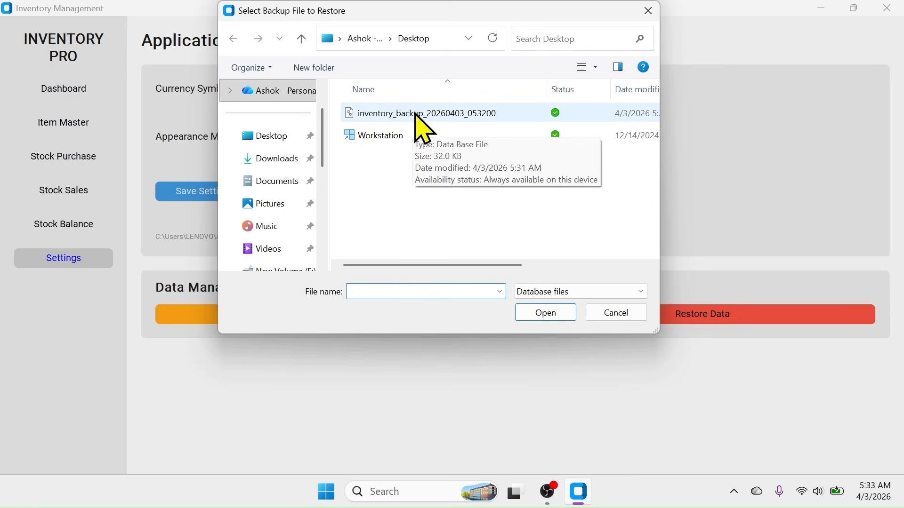
{"action": "left_click", "coordinate": [416, 113]}
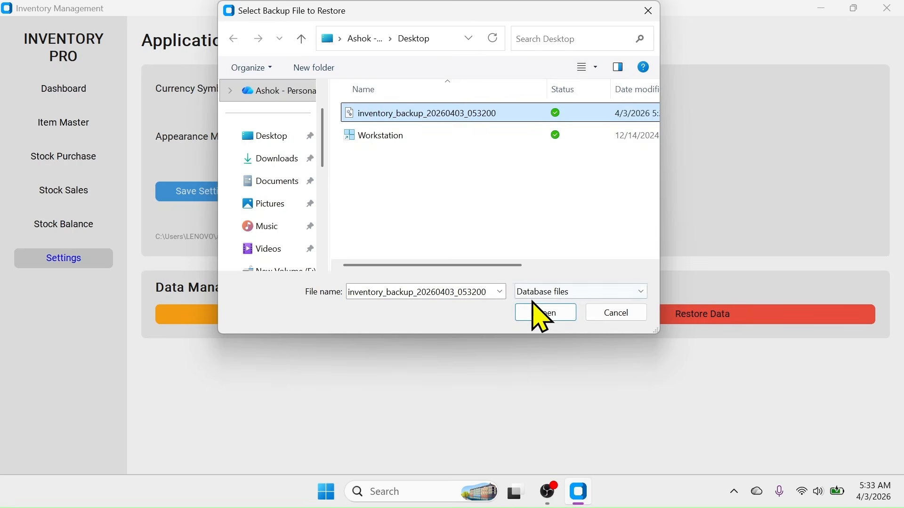
{"action": "left_click", "coordinate": [546, 313]}
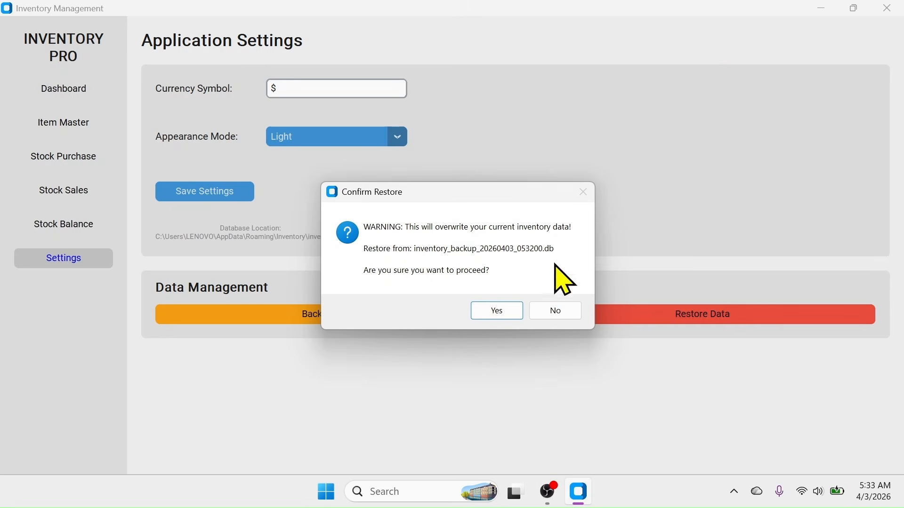
{"action": "left_click", "coordinate": [498, 310]}
{"action": "left_click", "coordinate": [546, 311]}
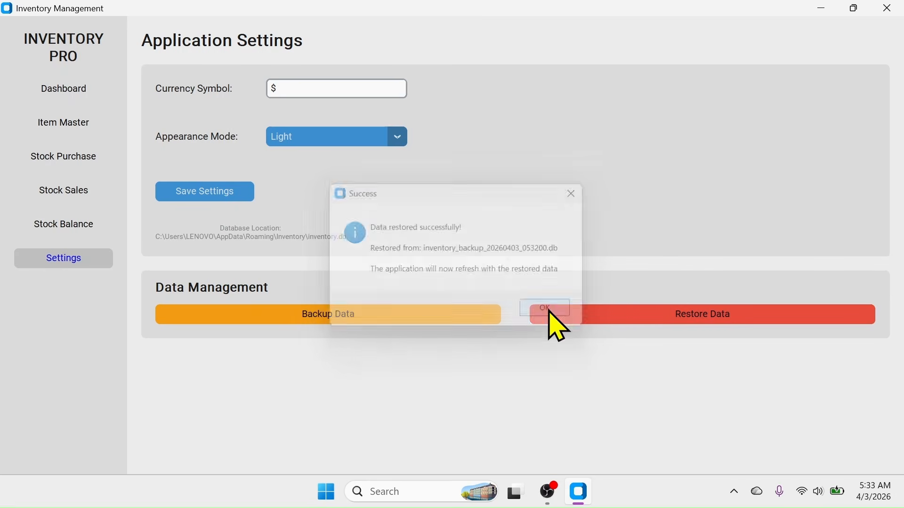
{"action": "left_click", "coordinate": [96, 126]}
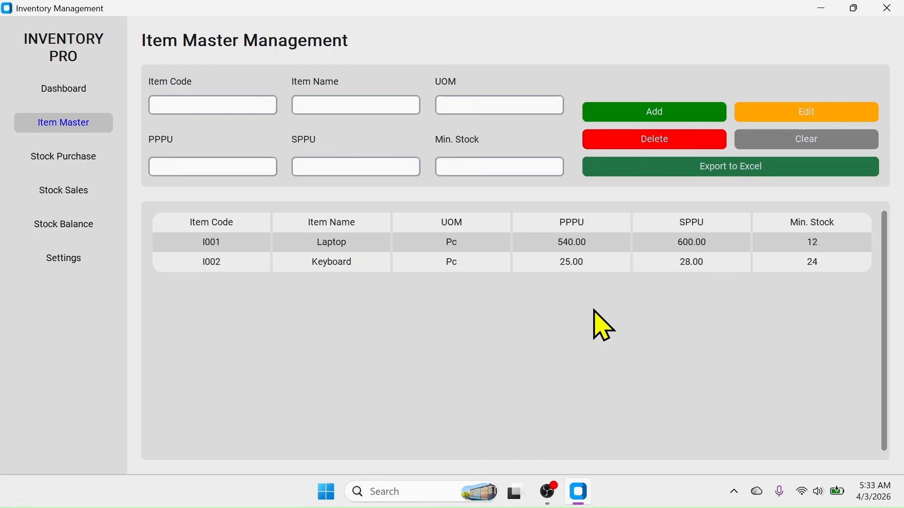
Switch to the Opera browser and open the bookmarked Learn Excel and Sheets website.
{"action": "left_click", "coordinate": [335, 498]}
{"action": "left_click", "coordinate": [485, 288]}
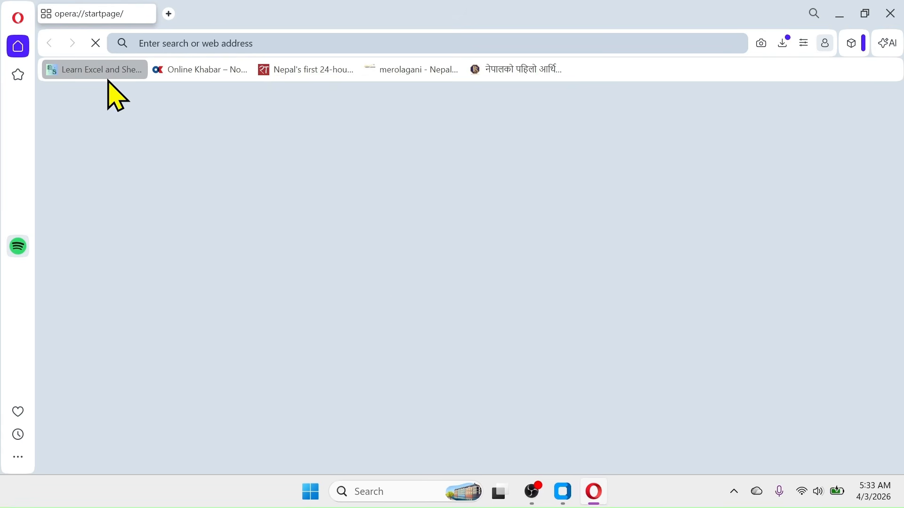
{"action": "left_click", "coordinate": [96, 71]}
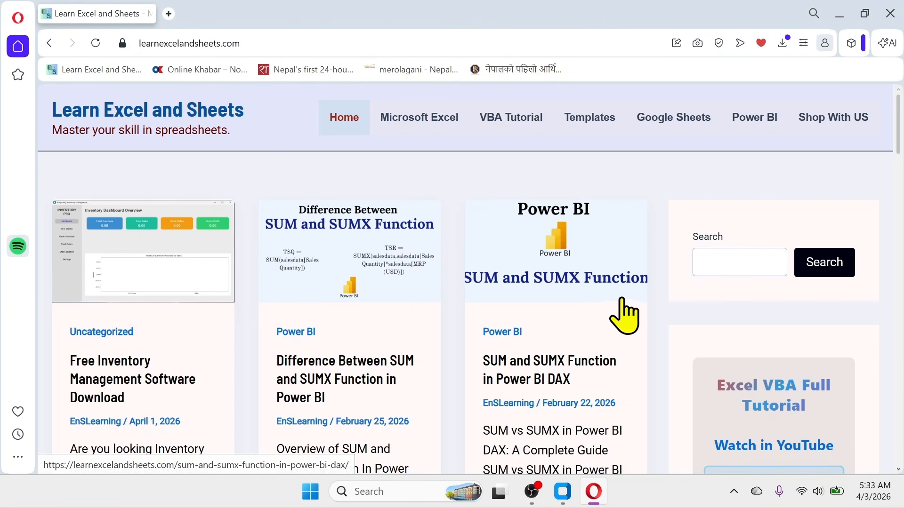
Search the website for "free inventory management".
{"action": "left_click", "coordinate": [727, 264]}
{"action": "type", "text": "f"}
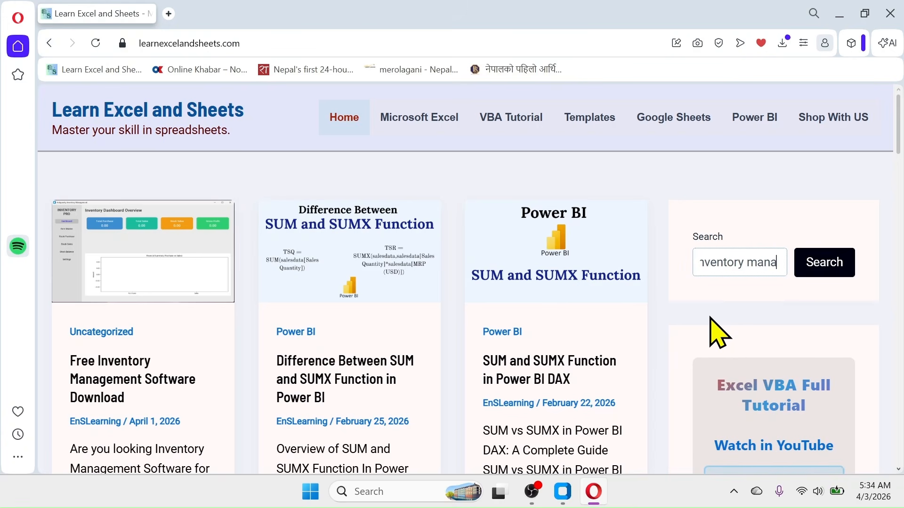
{"action": "left_click", "coordinate": [838, 262]}
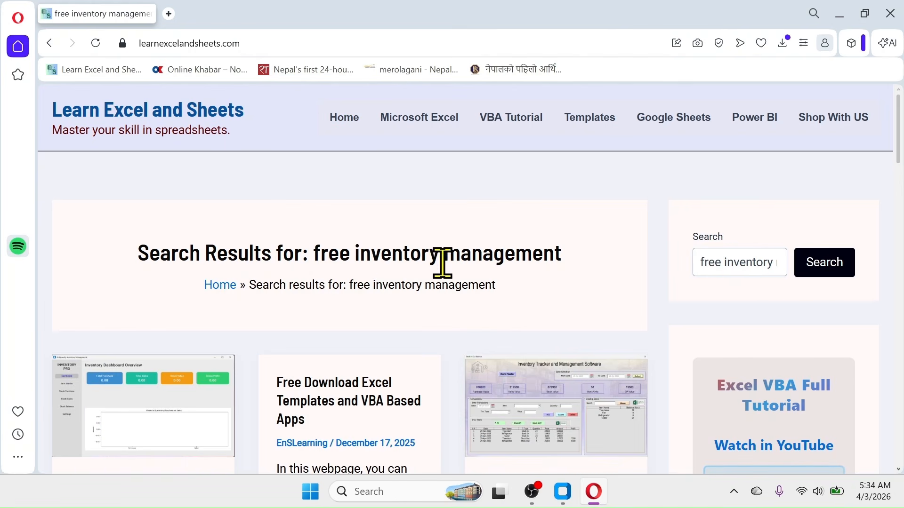
Open the article "Free Inventory Management Software Download" from the search results.
{"action": "scroll", "coordinate": [313, 282], "scroll_direction": "down", "scroll_amount": 6}
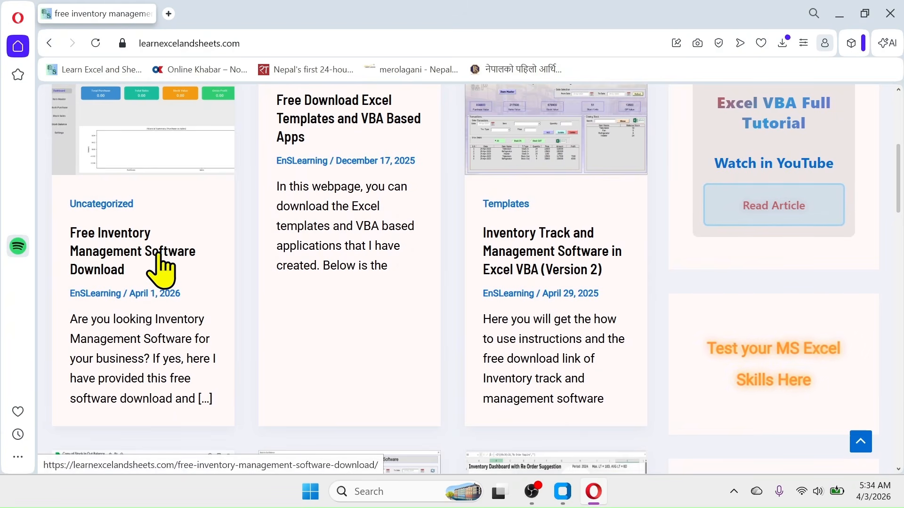
{"action": "scroll", "coordinate": [158, 236], "scroll_direction": "up", "scroll_amount": 2}
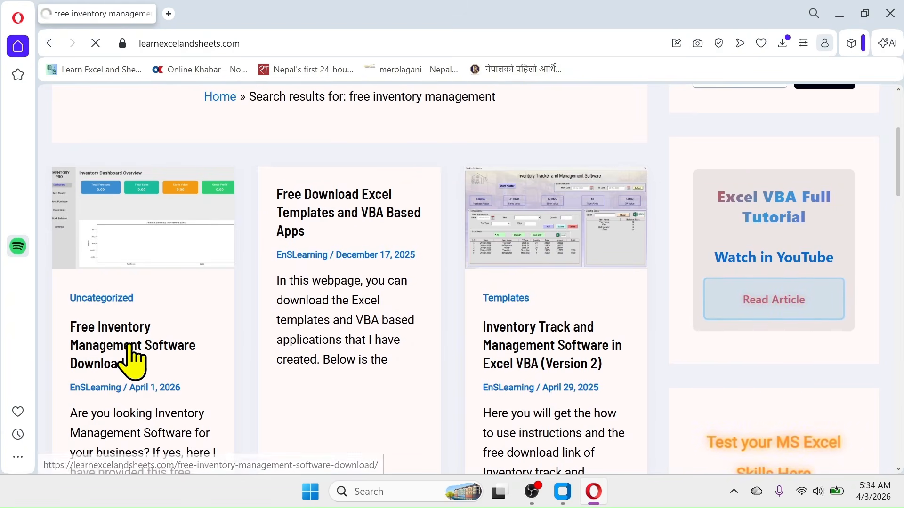
{"action": "left_click", "coordinate": [132, 360]}
Download the software from the article's download link and save it as the ZIP archive InventoryMgt-Setup in Downloads.
{"action": "scroll", "coordinate": [329, 278], "scroll_direction": "down", "scroll_amount": 15}
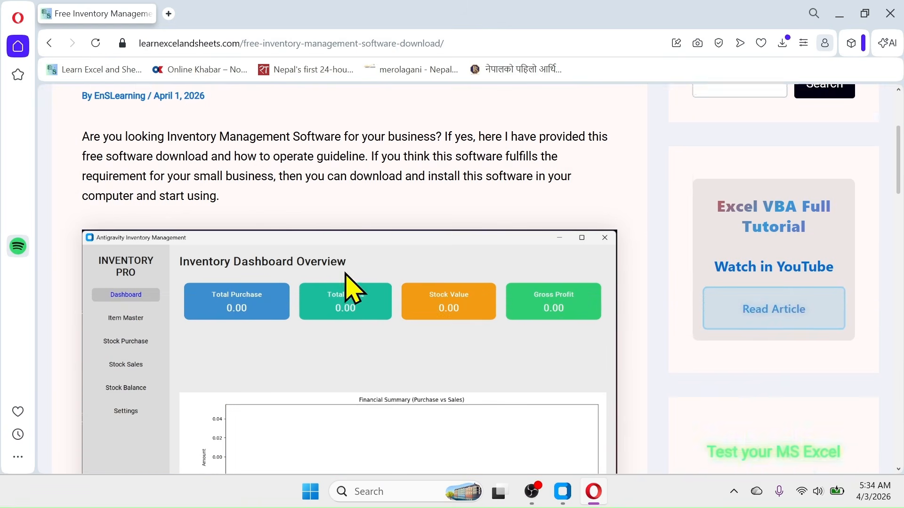
{"action": "scroll", "coordinate": [360, 264], "scroll_direction": "down", "scroll_amount": 10}
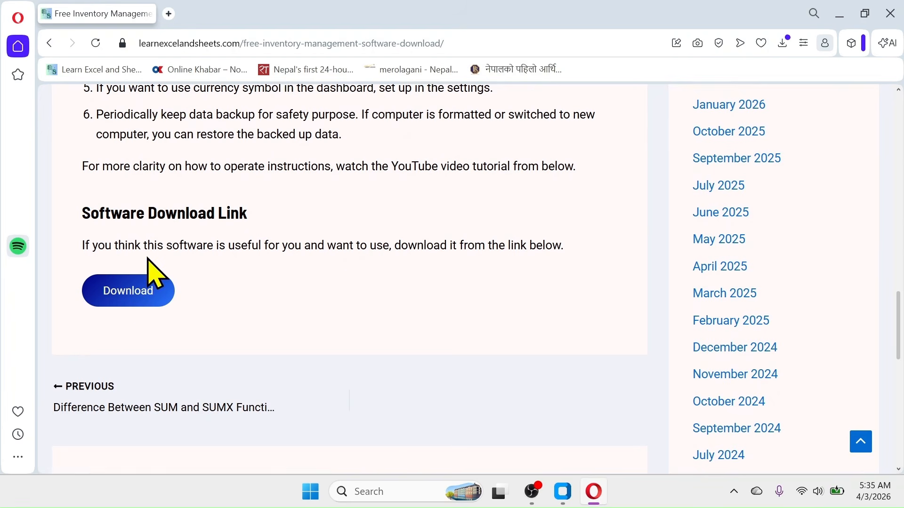
{"action": "left_click", "coordinate": [122, 285]}
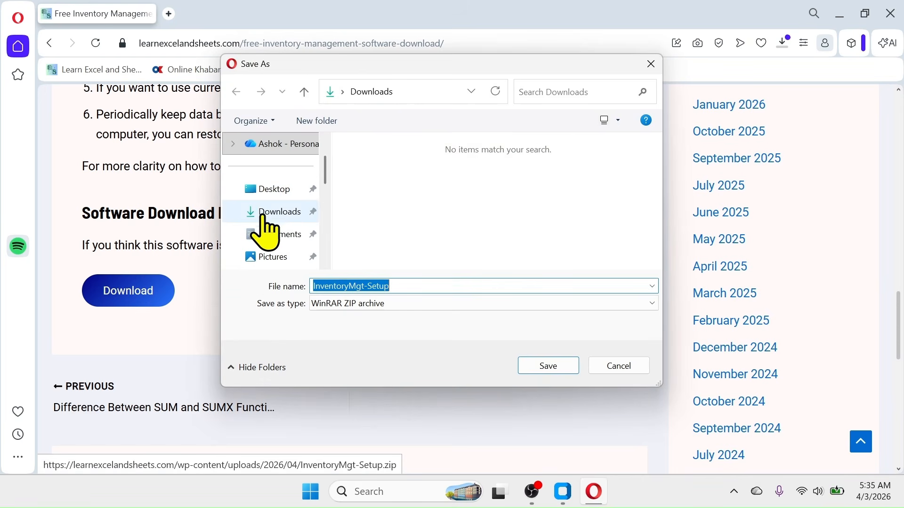
{"action": "left_click", "coordinate": [265, 213]}
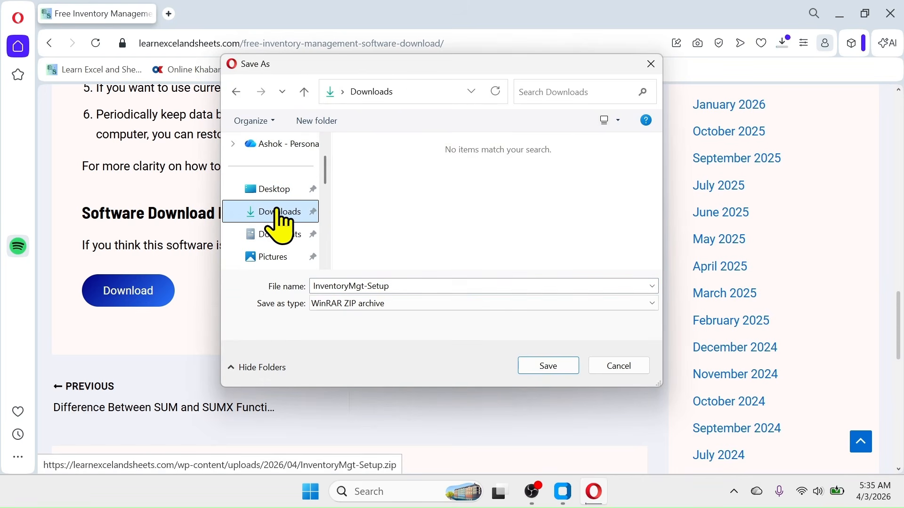
{"action": "left_click", "coordinate": [545, 367]}
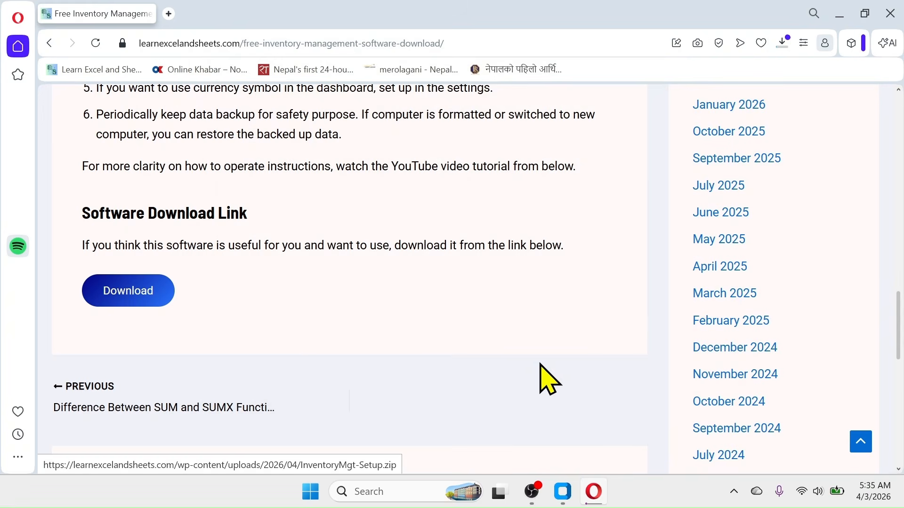
Show the downloaded InventoryMgt-Setup.zip in its folder and extract it to an InventoryMgt-Setup folder in Downloads.
{"action": "left_click", "coordinate": [781, 44]}
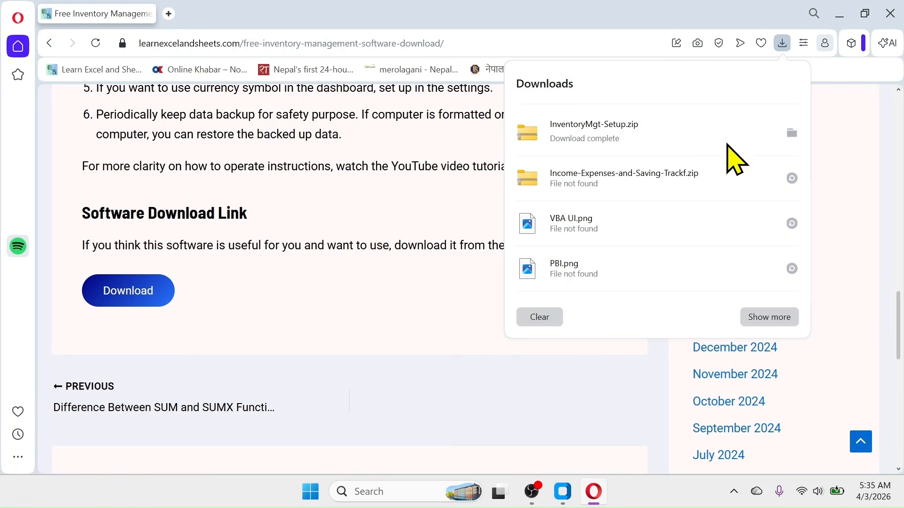
{"action": "left_click", "coordinate": [792, 134]}
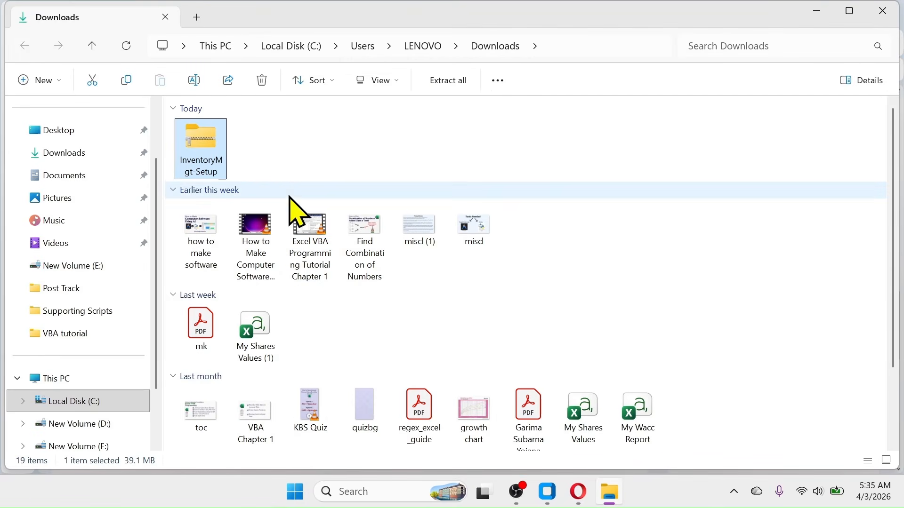
{"action": "right_click", "coordinate": [208, 139]}
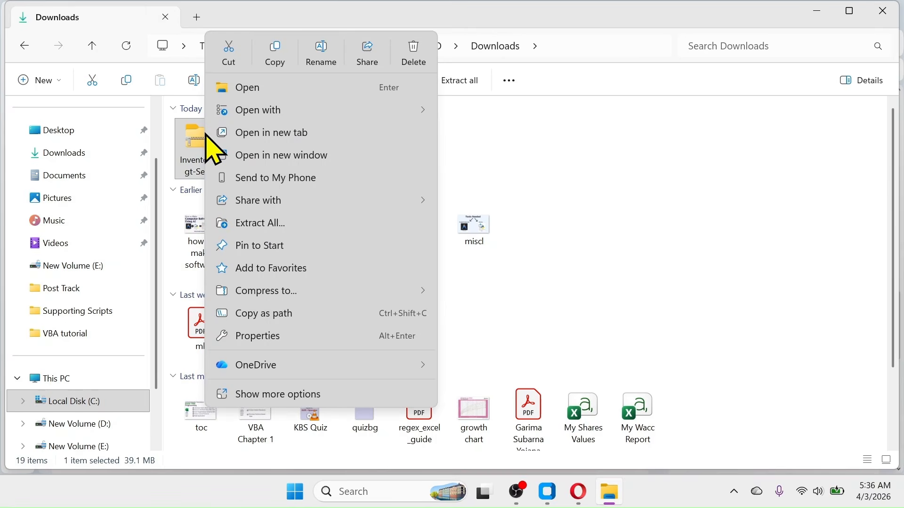
{"action": "left_click", "coordinate": [246, 222]}
{"action": "left_click", "coordinate": [570, 392]}
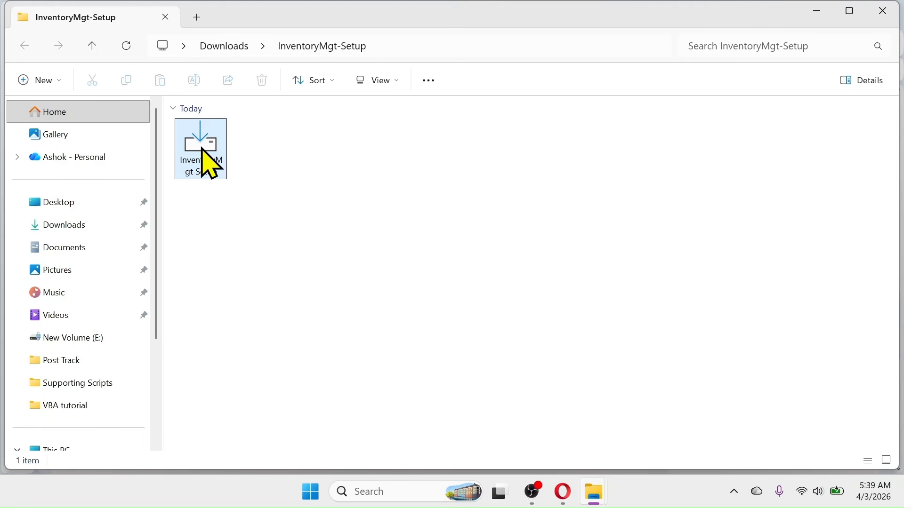
{"action": "mouse_move", "coordinate": [207, 165]}
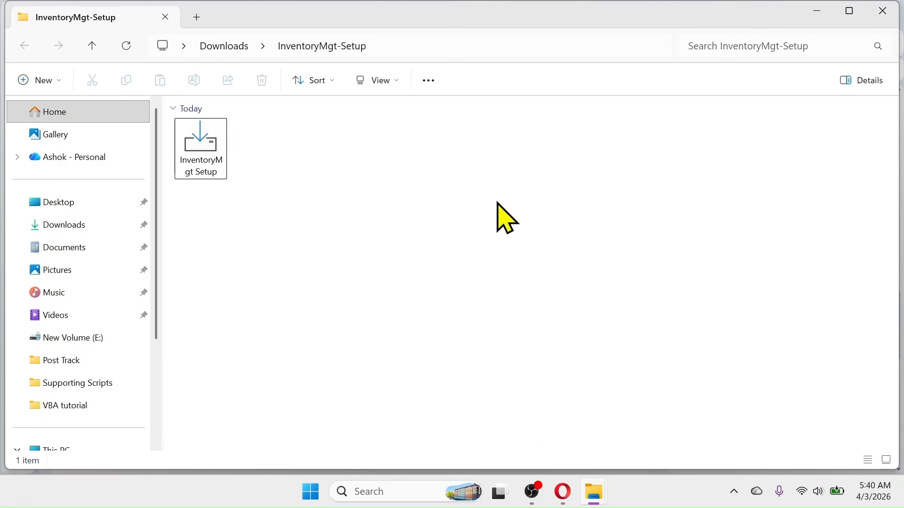